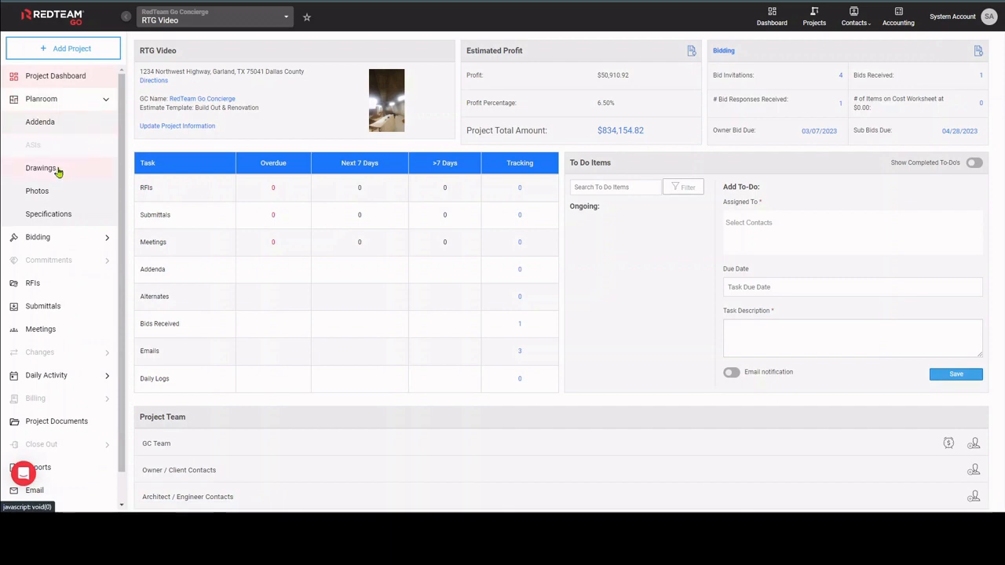
Review the applied notes of the 03-001.S Concrete cost item in the bidding worksheet and close them.
click(56, 169)
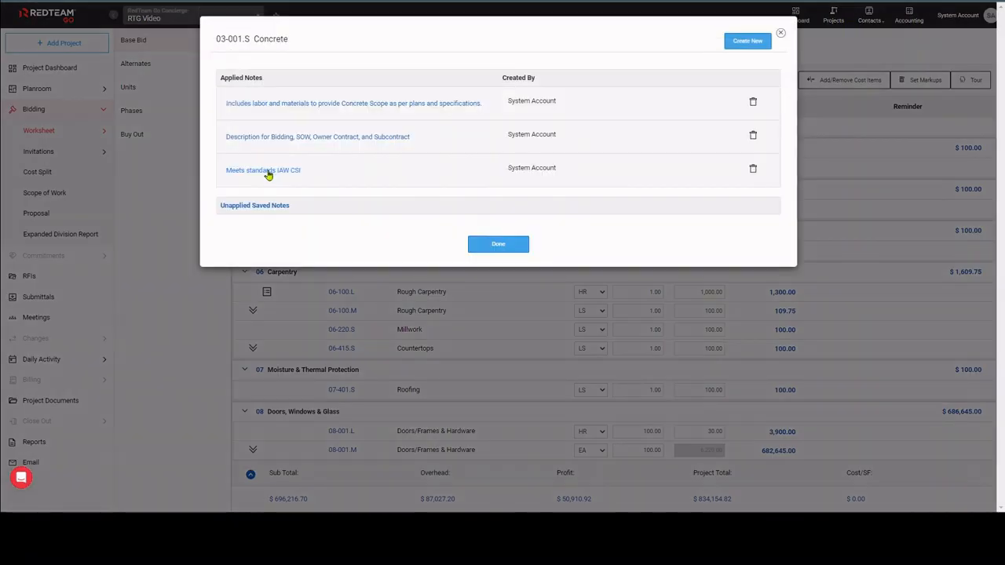
click(254, 206)
click(228, 208)
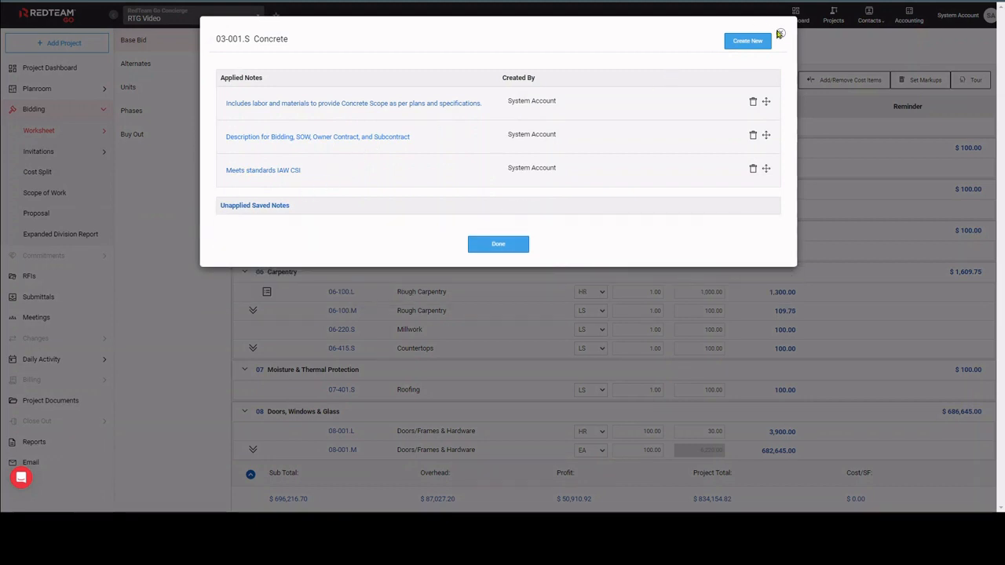
click(780, 34)
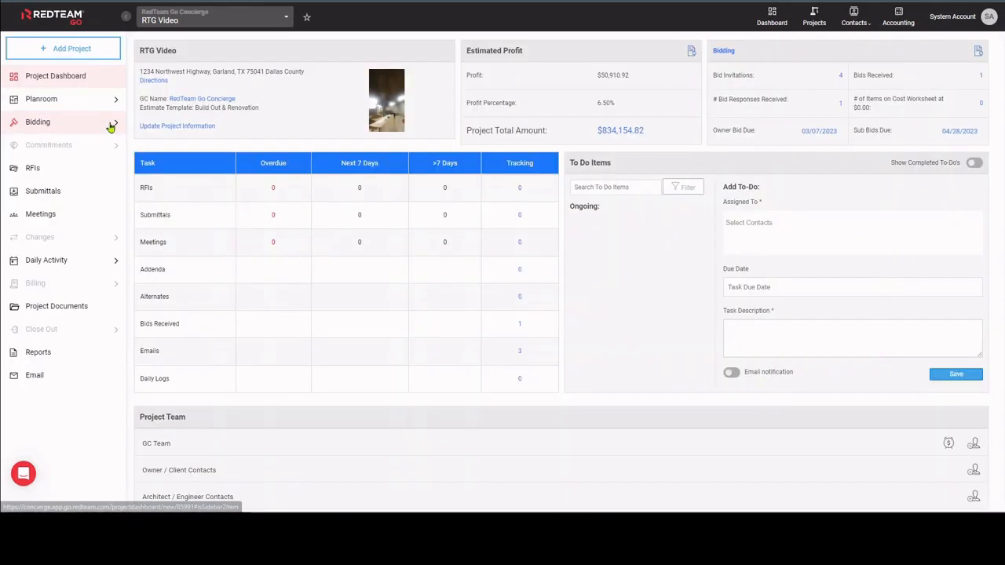
Open the project's bidding Invitation List and view its filter settings.
click(110, 126)
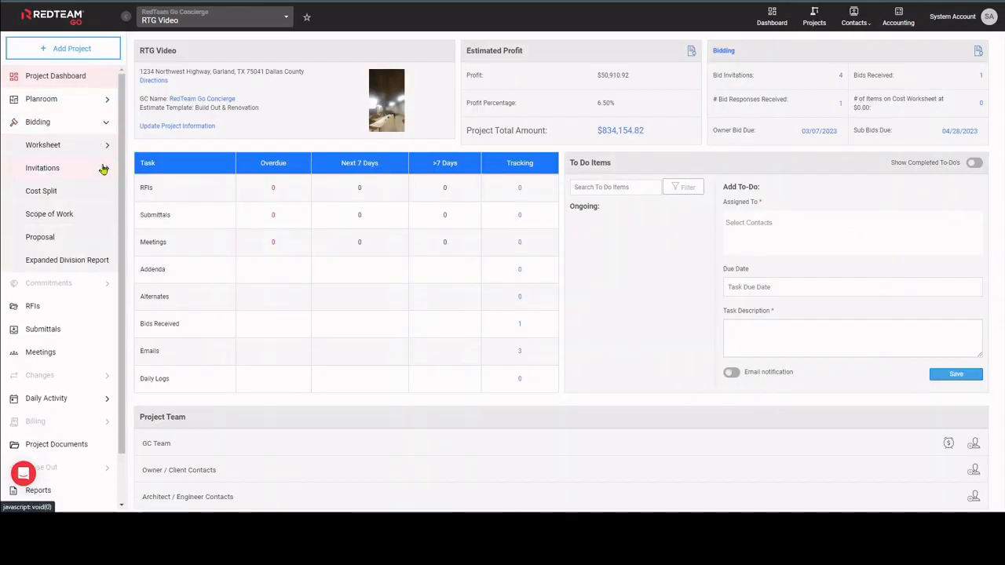
click(102, 168)
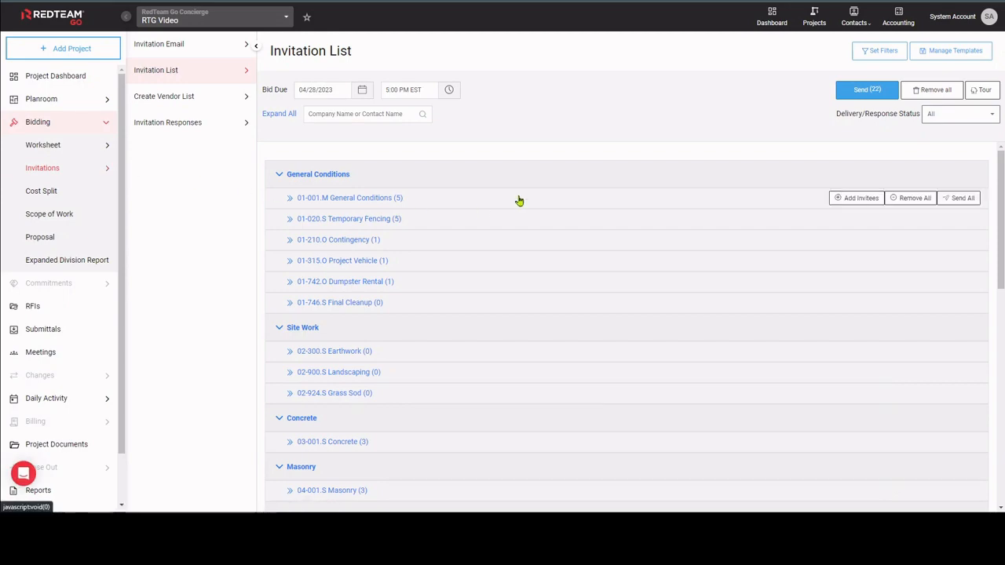
click(879, 51)
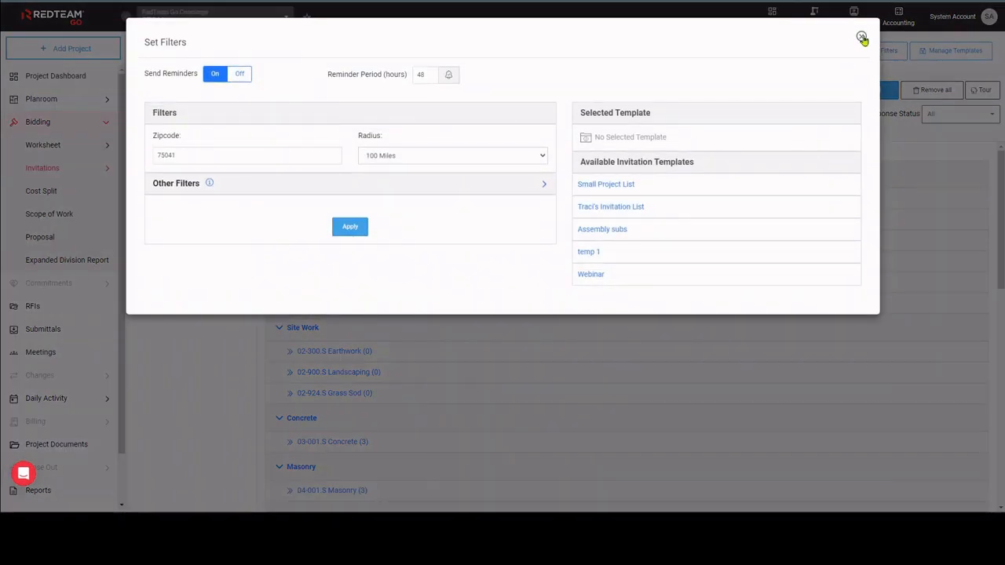
click(862, 38)
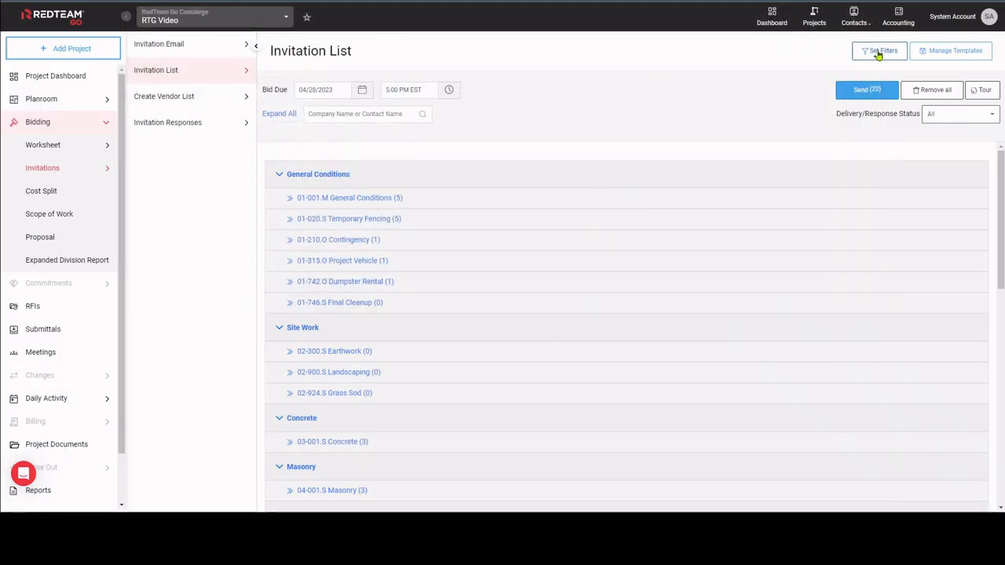
Set the radius in the invitation filters to 100 Miles around the project's zip code.
click(877, 52)
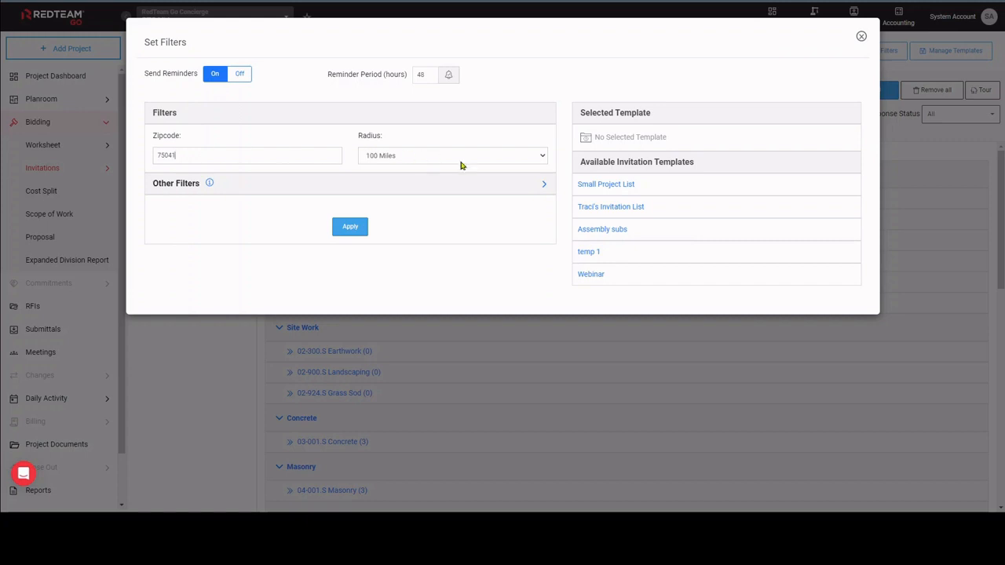
click(521, 159)
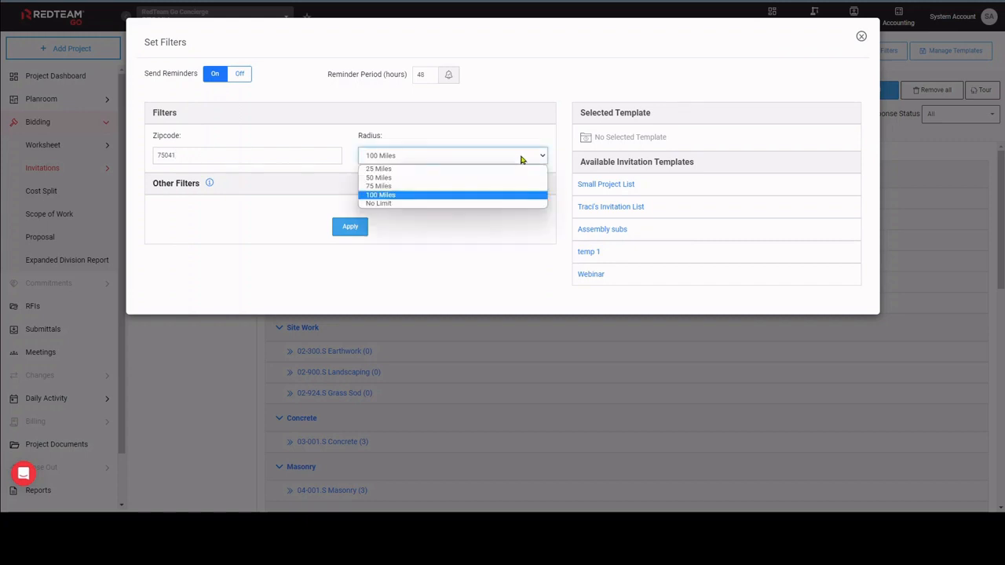
click(421, 197)
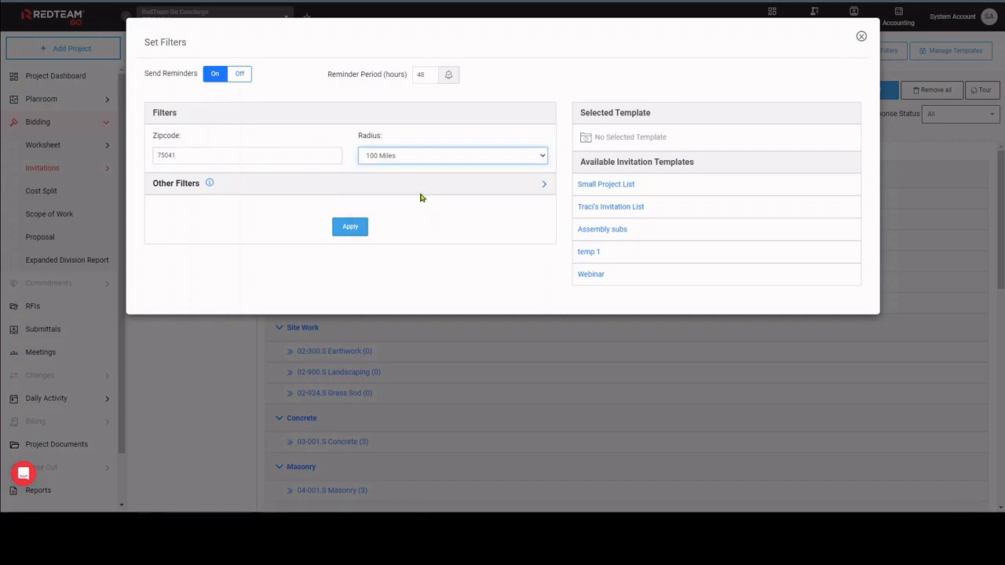
Add the GTK tag under the other invitation filters, keeping all sub rankings included, and apply the filters.
click(545, 185)
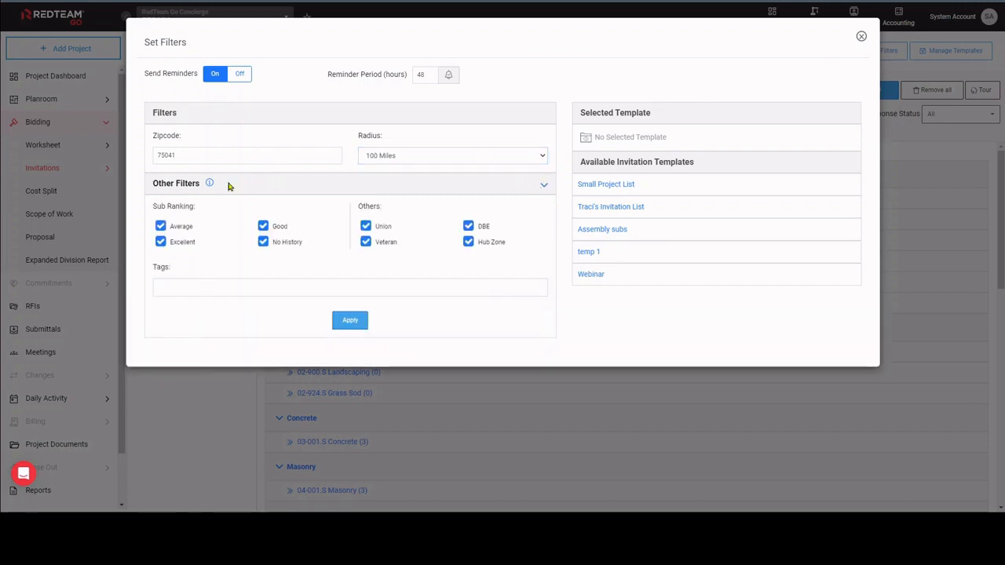
click(264, 243)
click(263, 242)
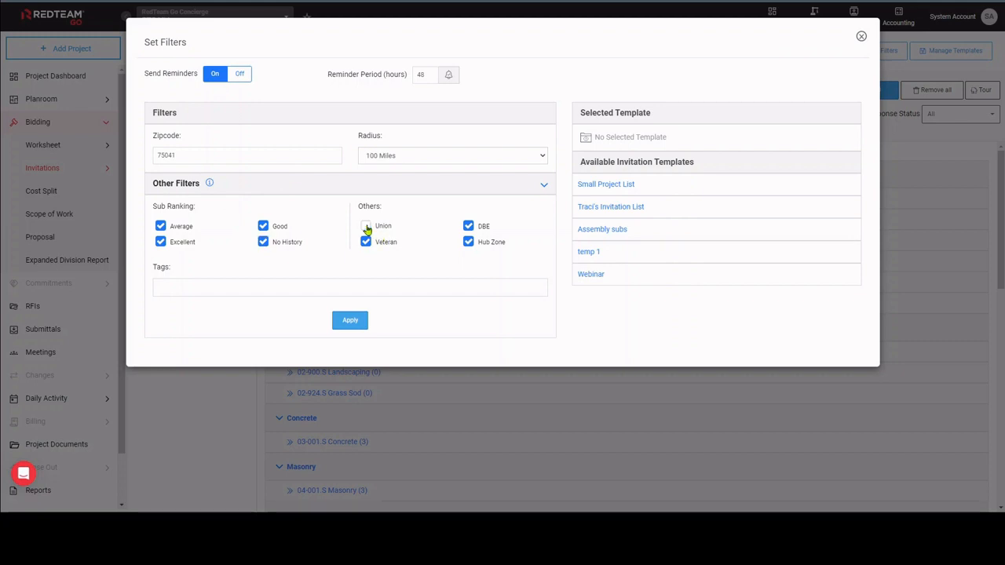
click(314, 289)
text(gtk)
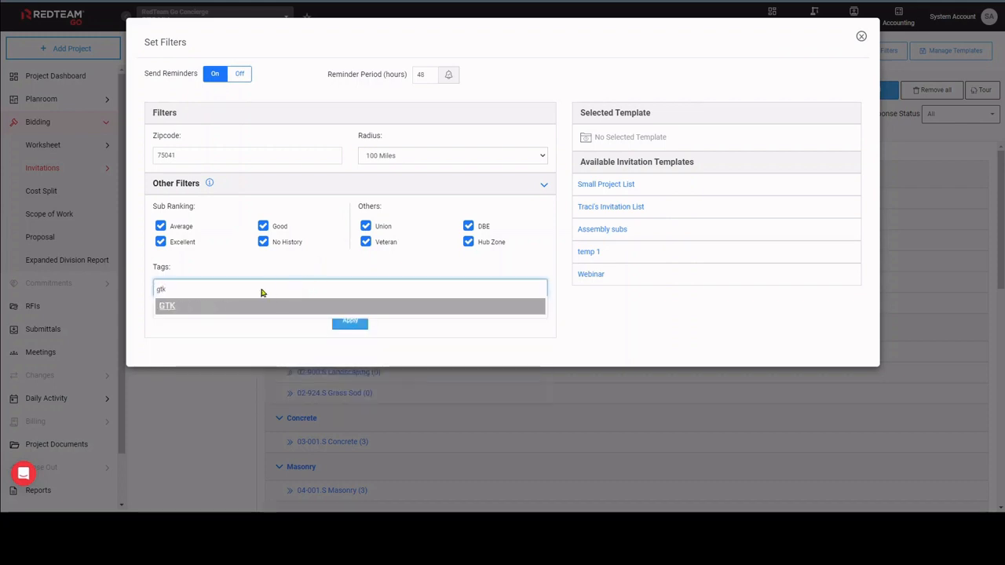
click(182, 307)
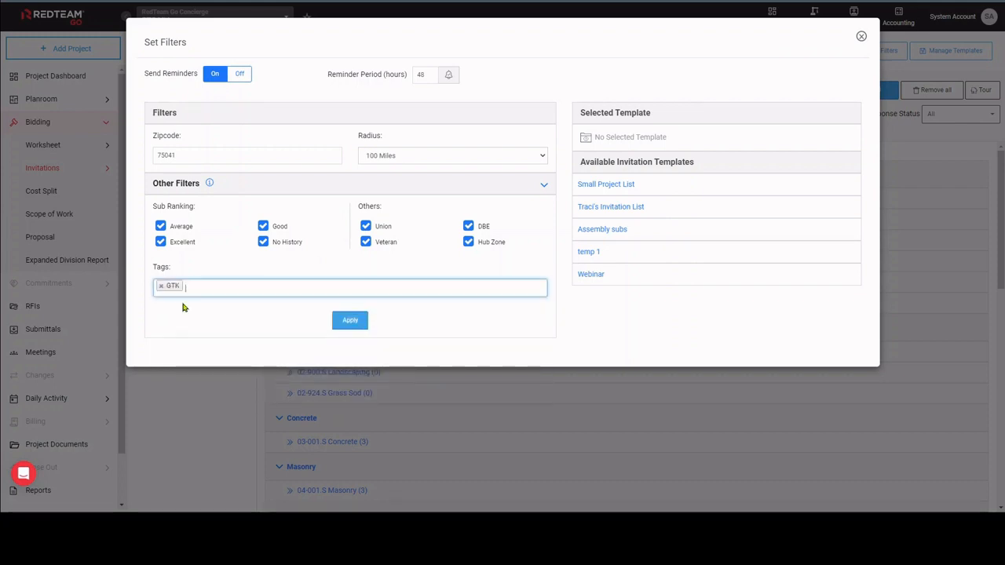
click(350, 322)
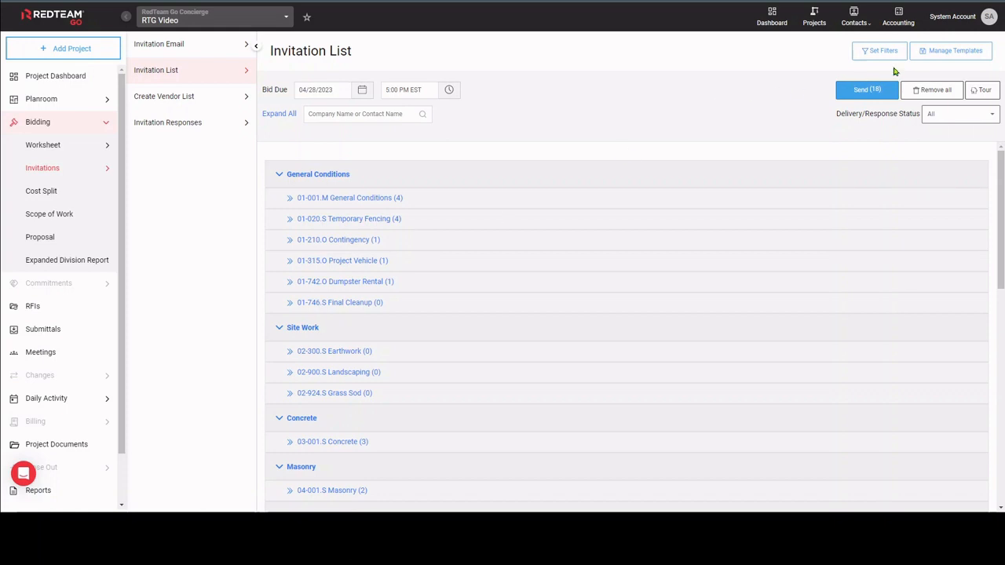
click(946, 50)
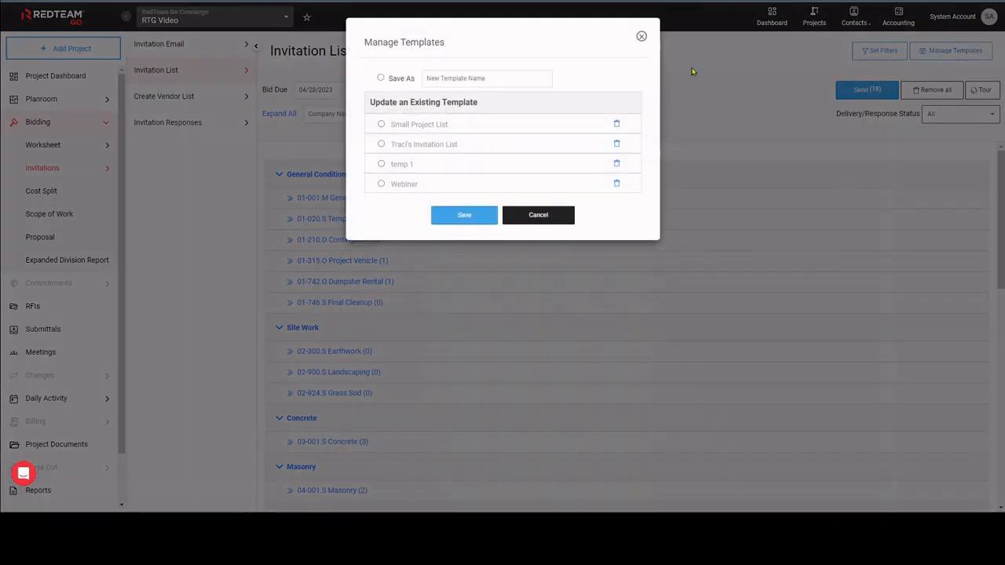
click(380, 80)
click(437, 78)
text(Name here)
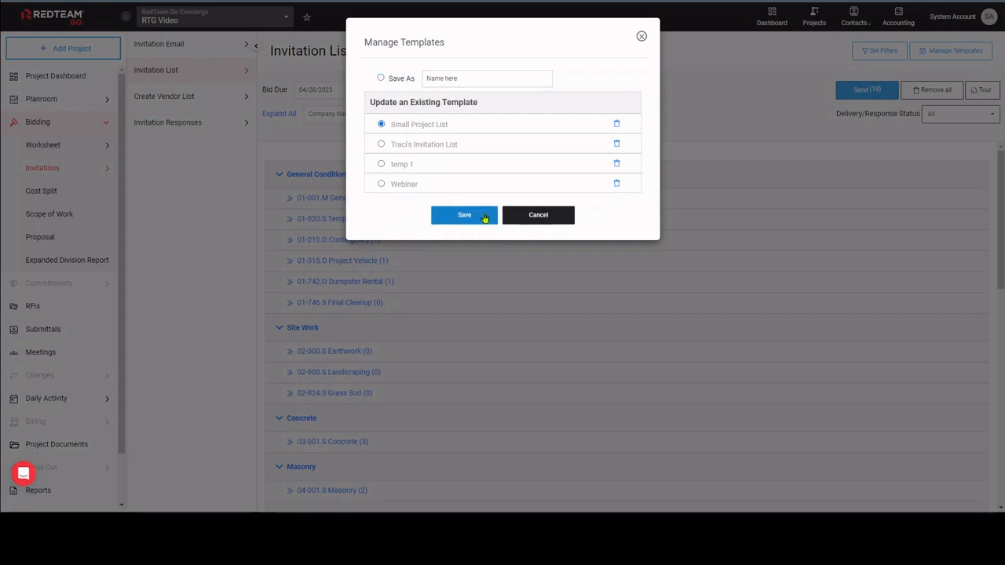
click(542, 223)
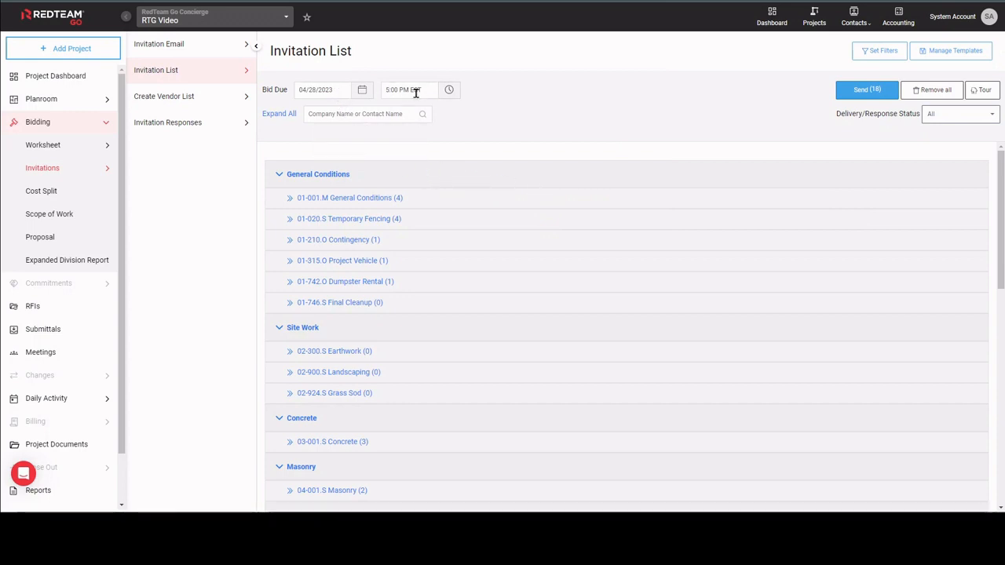
Expand all cost codes in the invitation list and add the Adios Test contact to the 01-001.M General Conditions invitees.
click(280, 115)
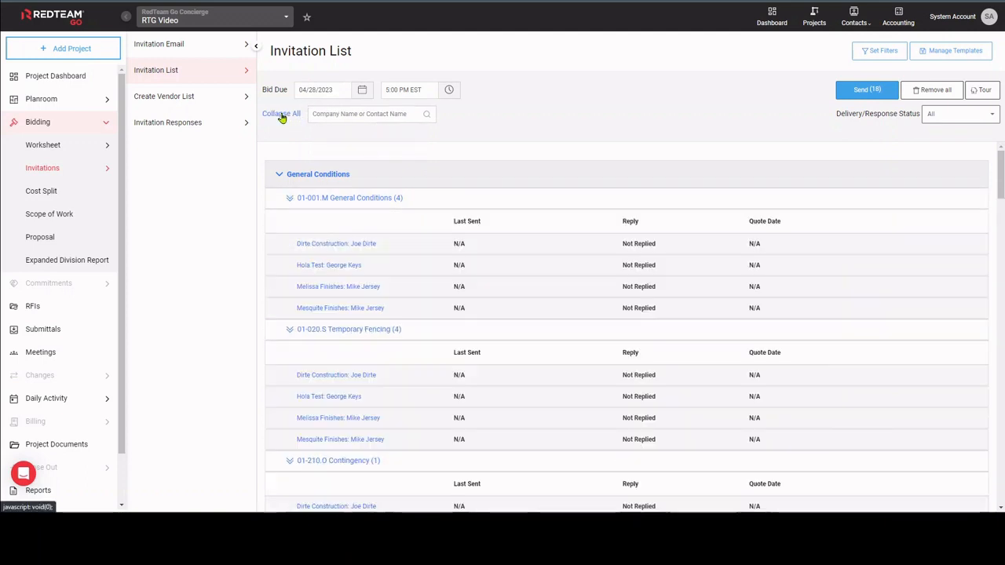
click(351, 115)
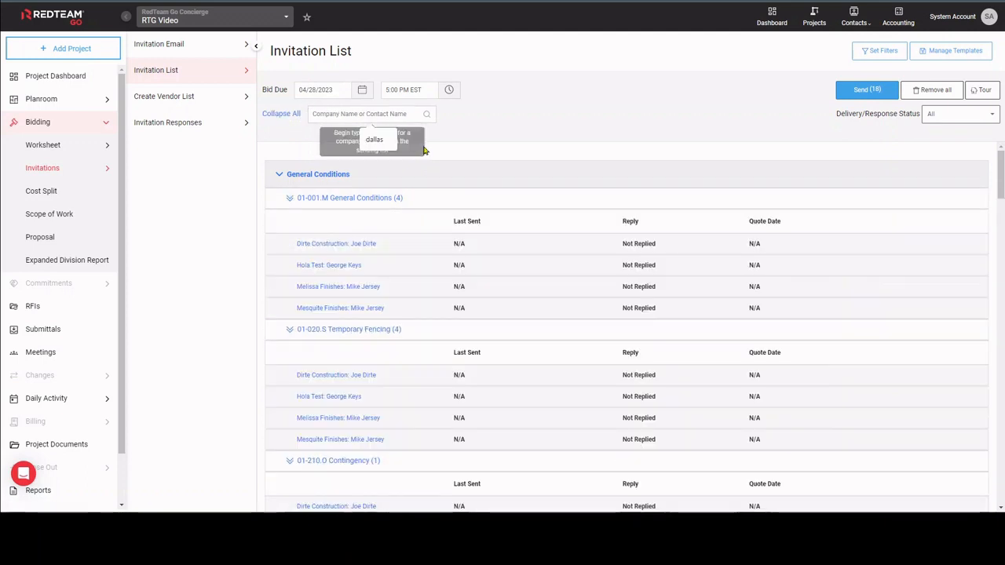
mouse_move(507, 195)
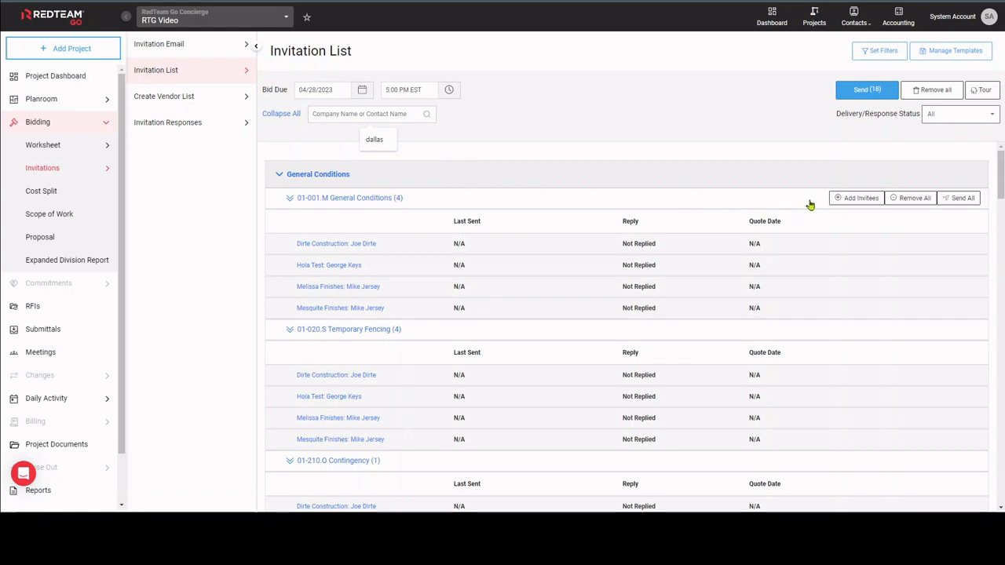
click(861, 200)
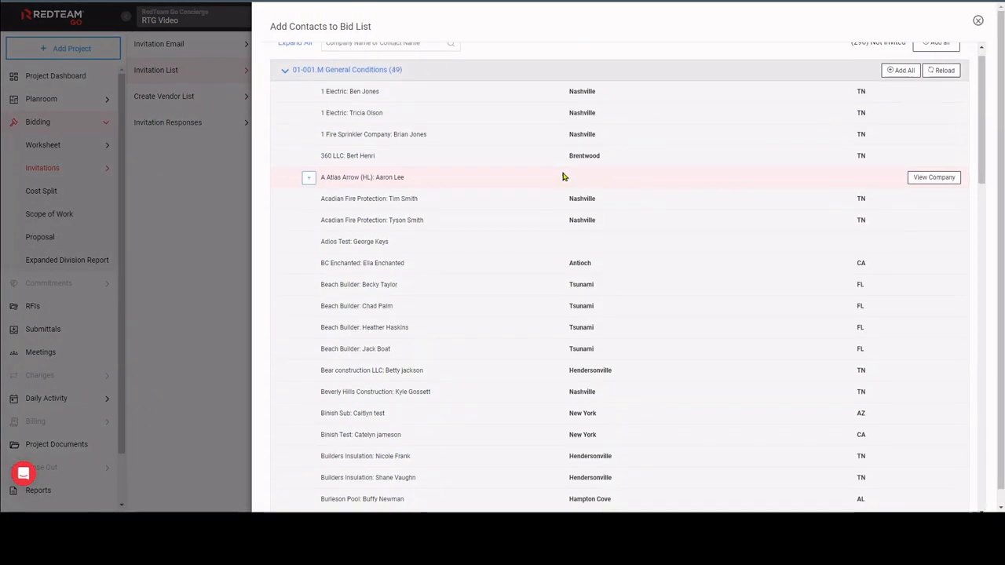
scroll(590, 343, down, 3)
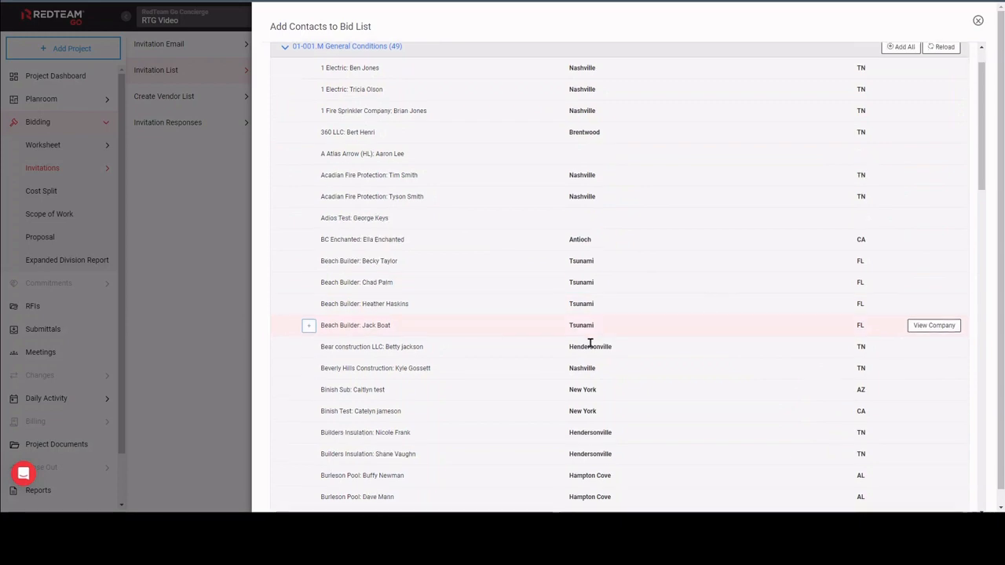
scroll(589, 343, up, 2)
scroll(590, 344, up, 1)
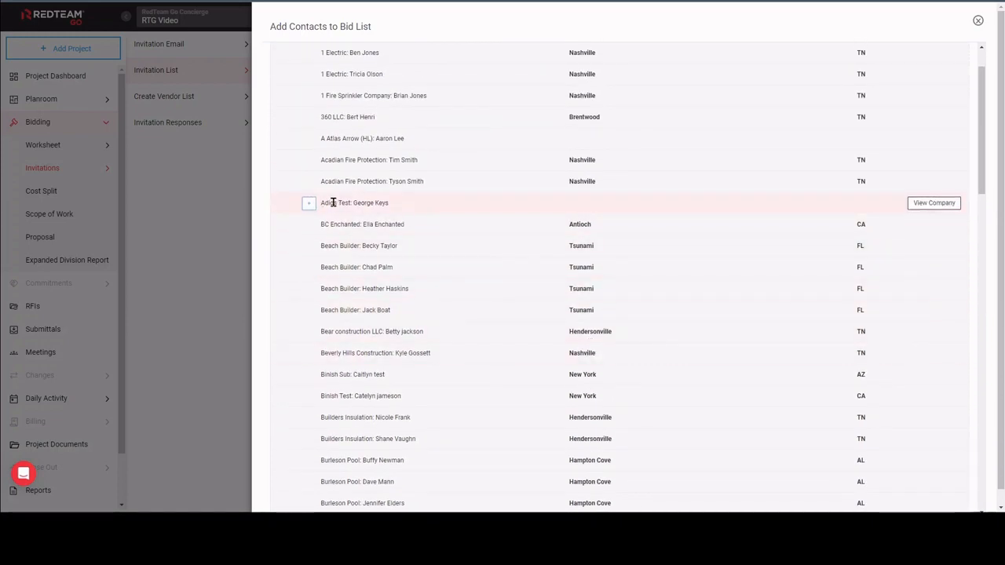
click(308, 204)
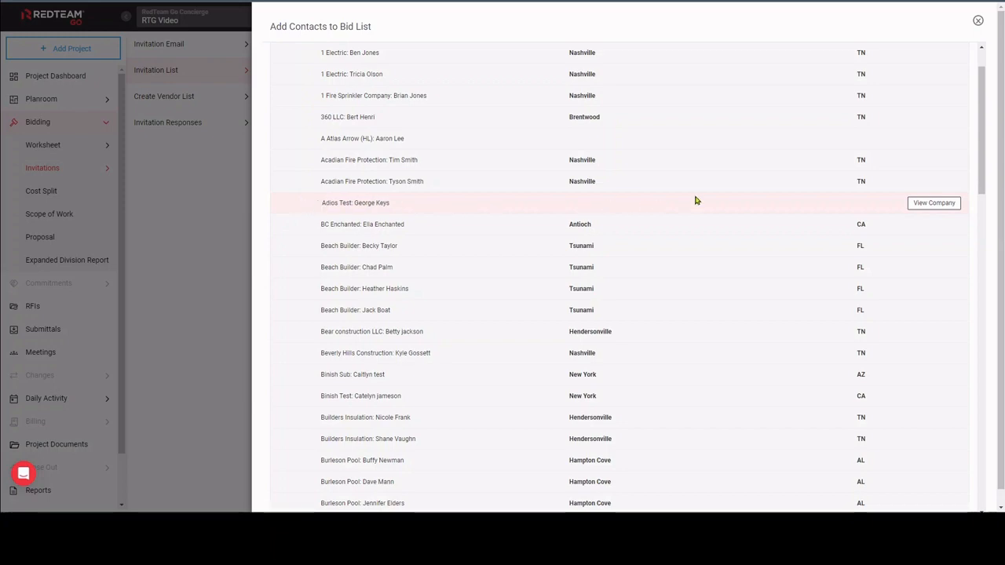
scroll(696, 200, down, 20)
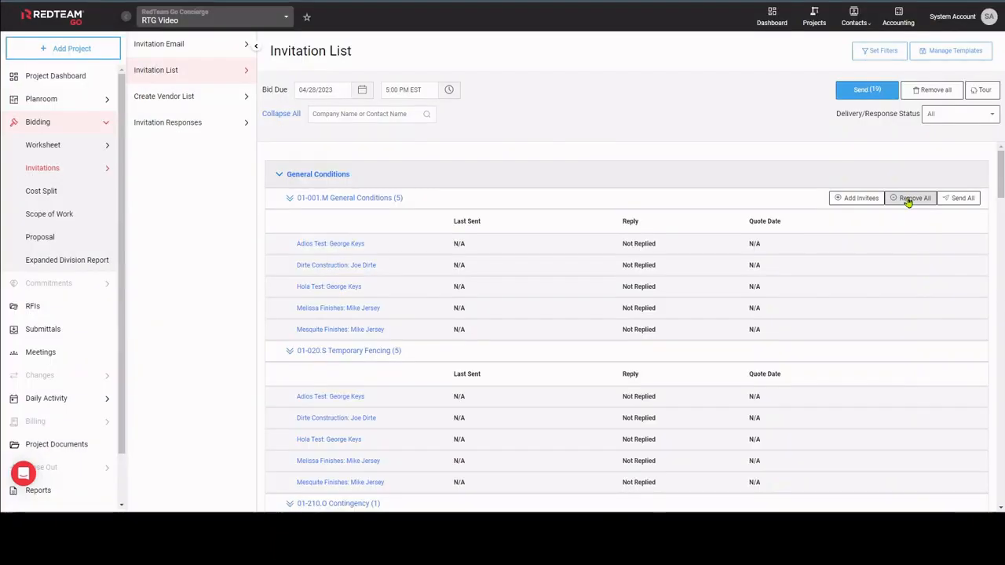
Send the bid invitations to all invitees under 01-001.M General Conditions and dismiss the notice.
click(961, 197)
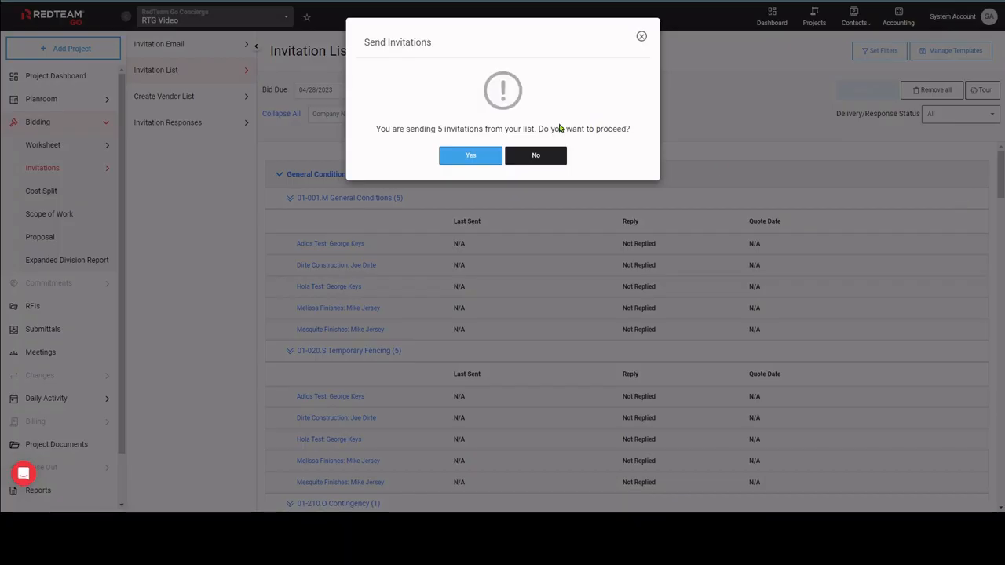
click(482, 155)
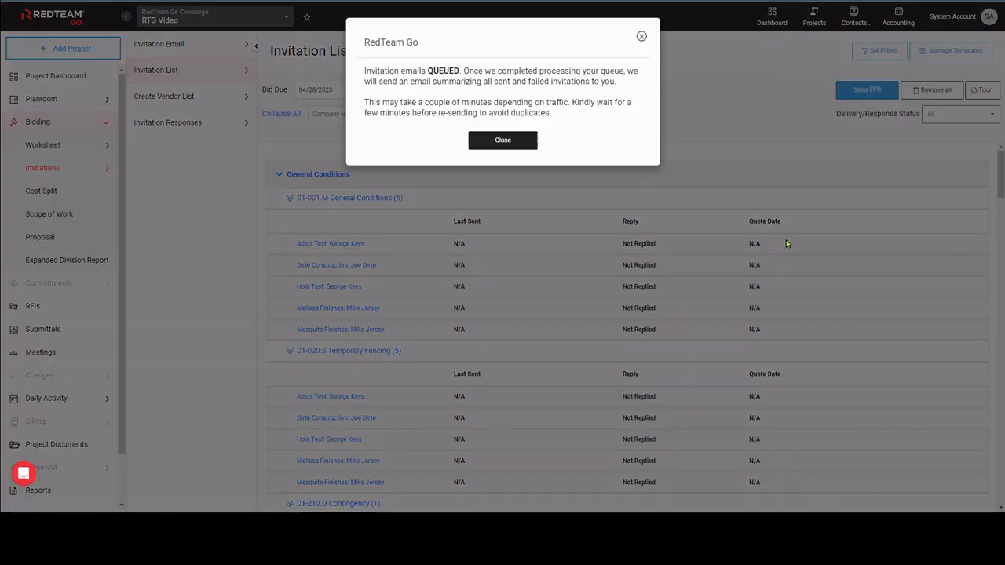
click(503, 140)
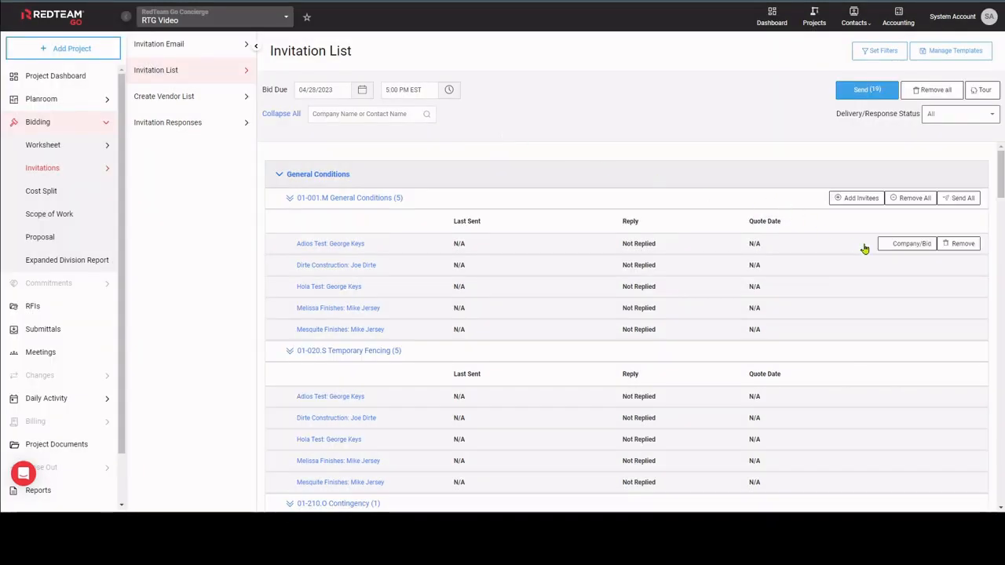
Open the company and bid details for Adios Test under General Conditions, enable contact editing and save the contact details.
click(907, 243)
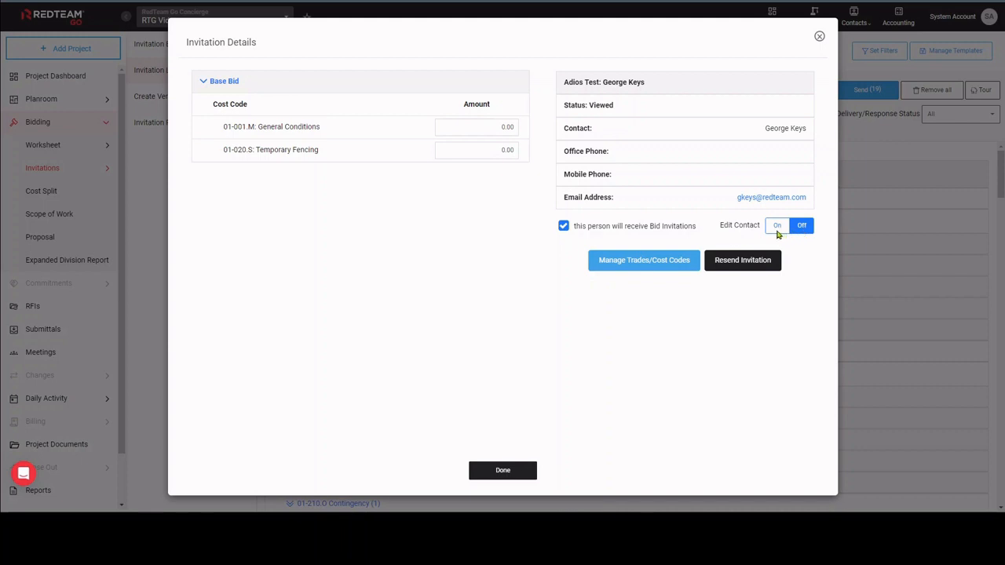
click(777, 228)
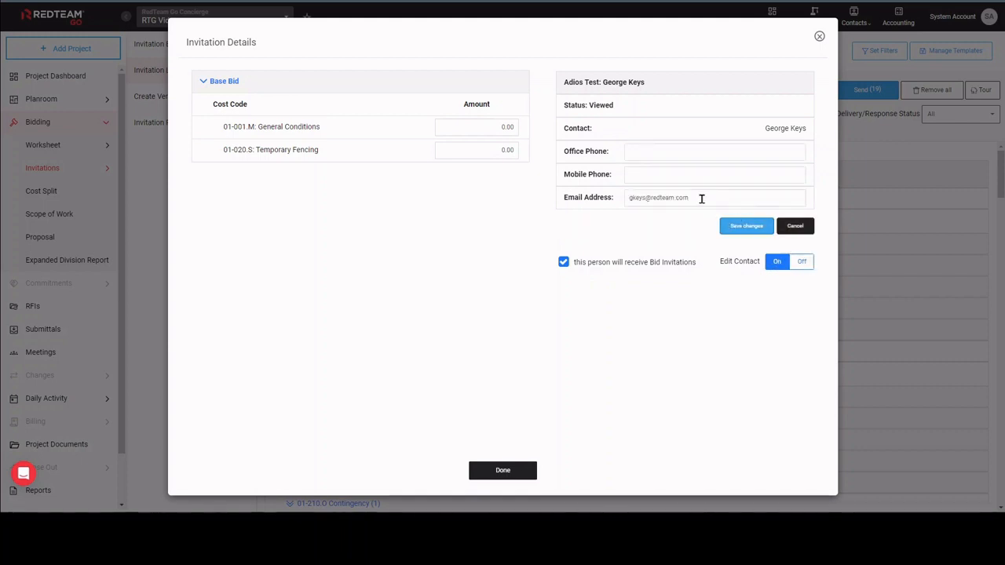
click(700, 197)
click(759, 231)
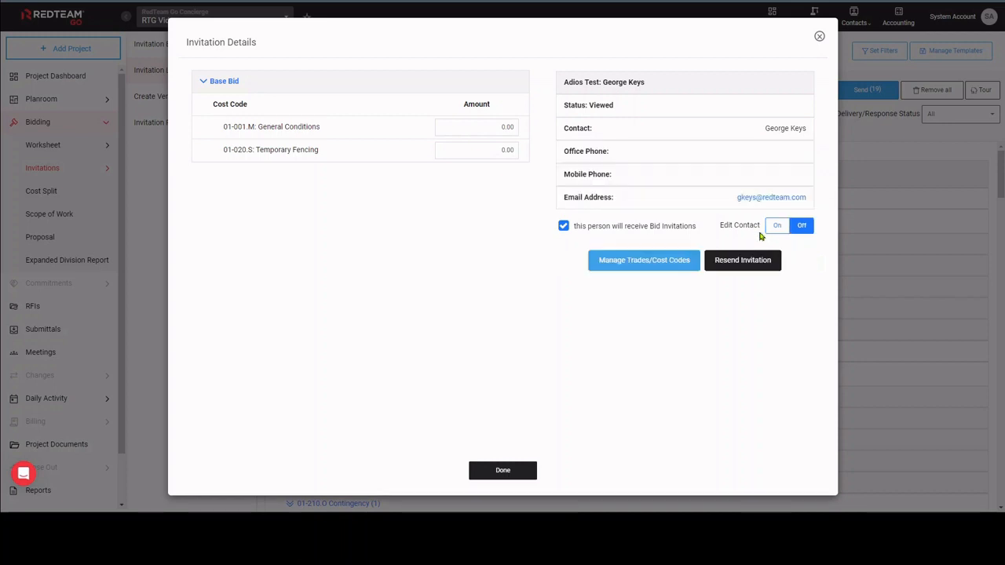
View the trade types and cost codes managed for the Adios Test contact, and return to the invitation details.
click(644, 262)
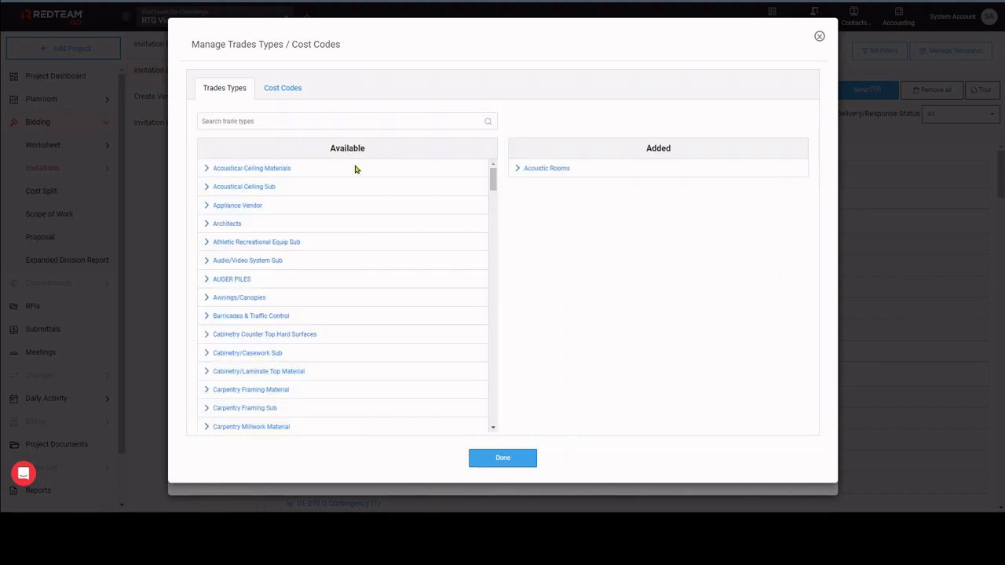
click(503, 458)
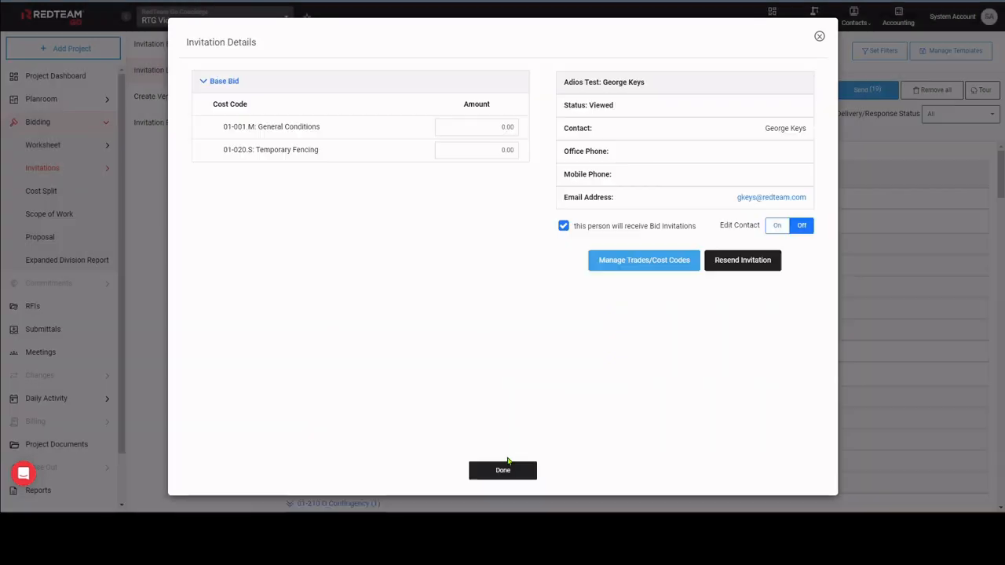
Exclude the Adios Test contact from bid invitations, include the contact again and close the invitation details.
click(563, 227)
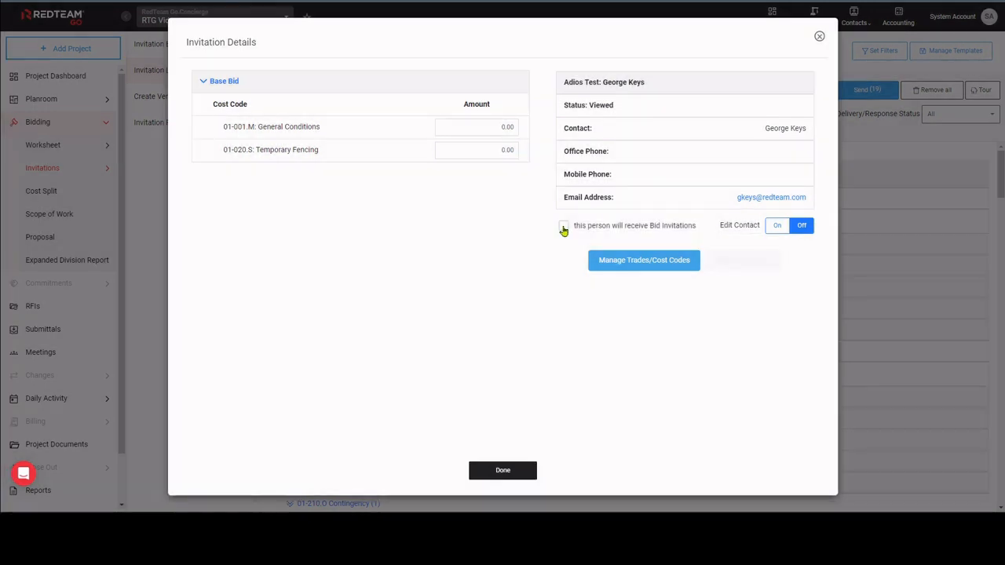
click(563, 227)
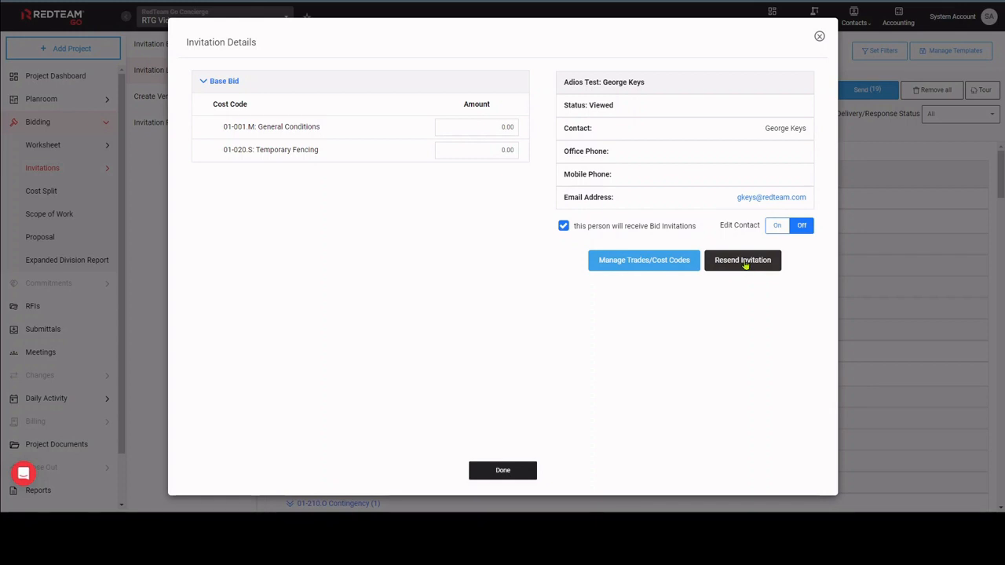
click(503, 472)
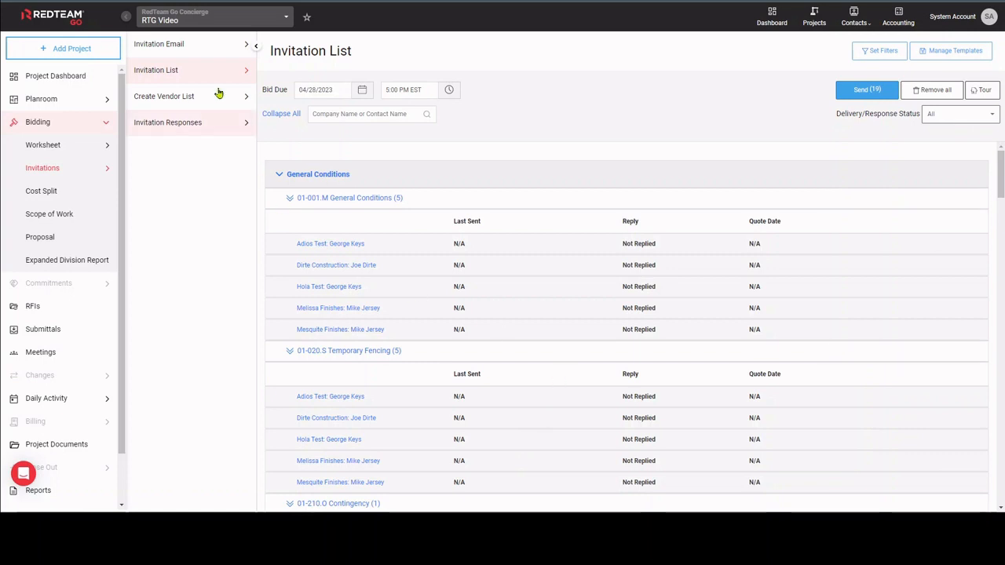
Open the bid invitation email letter, cancel adding an attachment and restore the letter to its default.
click(187, 49)
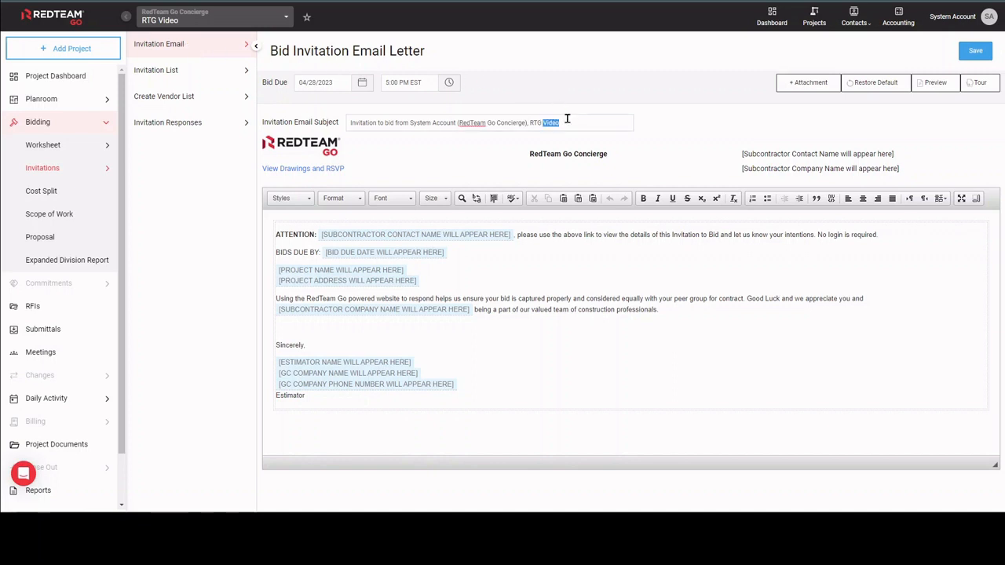
drag(543, 229, 626, 261)
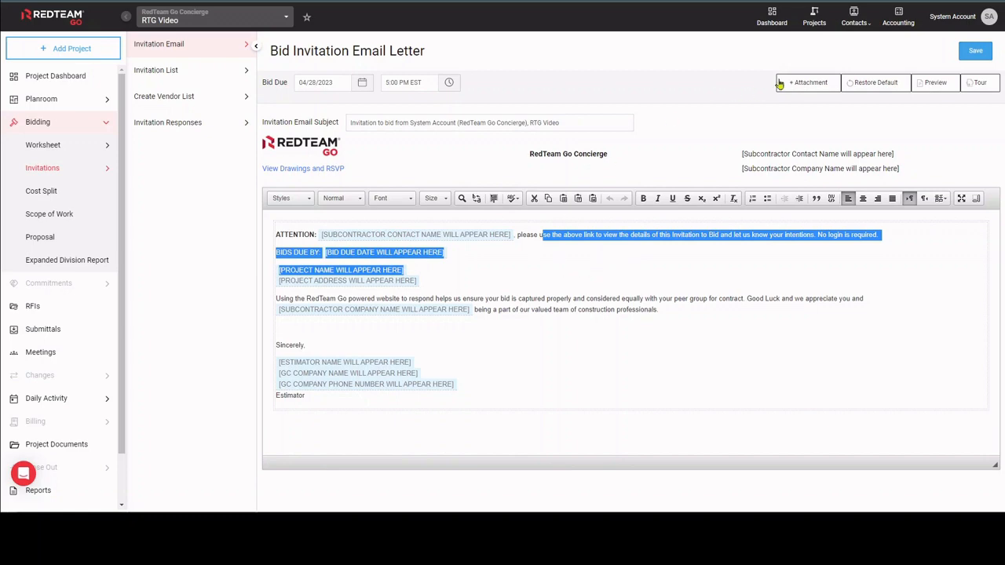
click(809, 83)
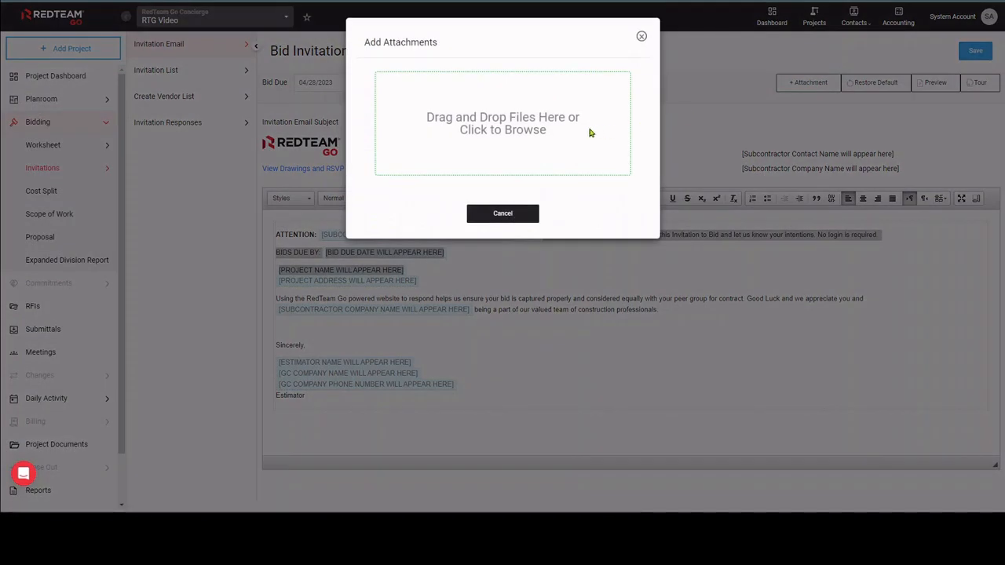
click(515, 217)
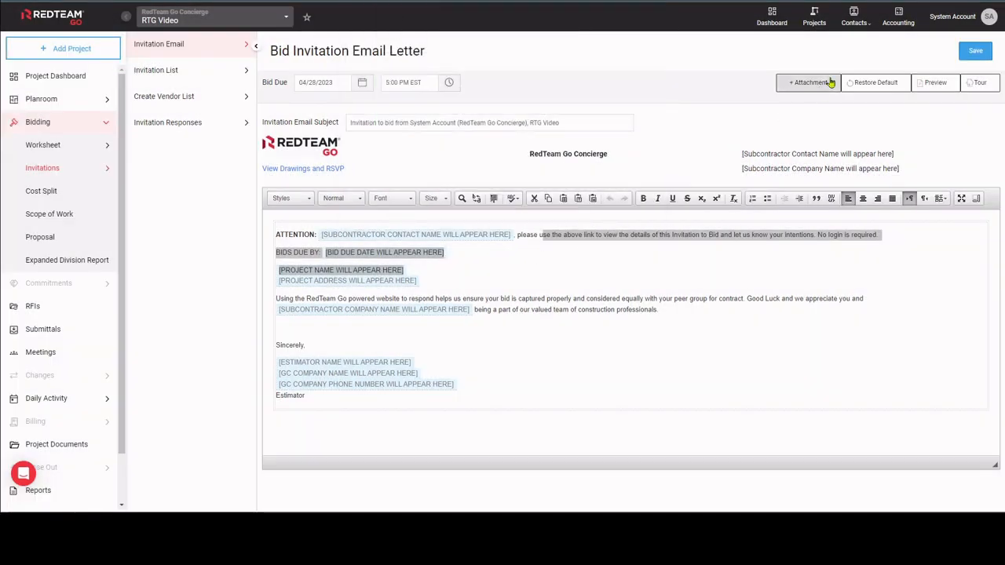
click(871, 84)
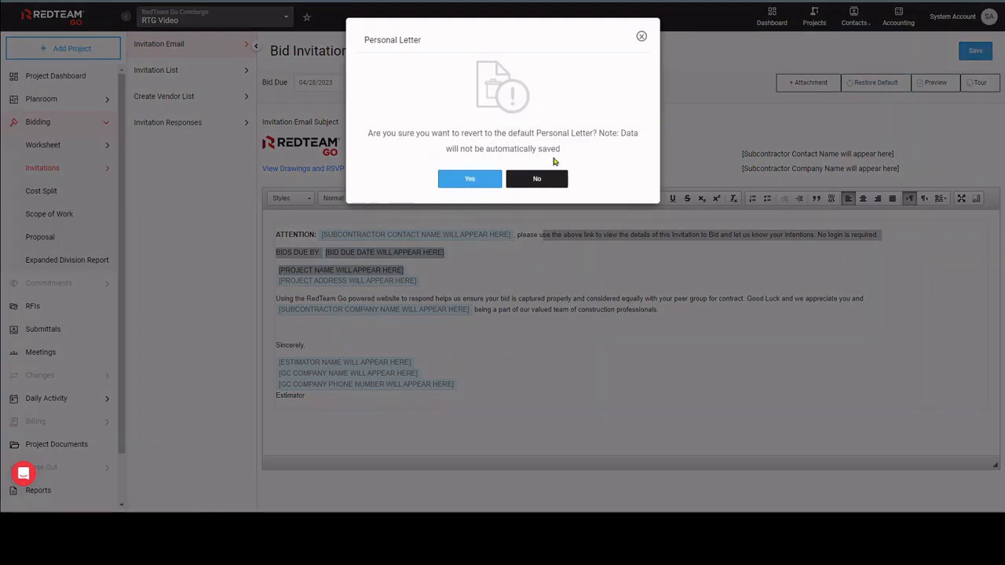
click(478, 180)
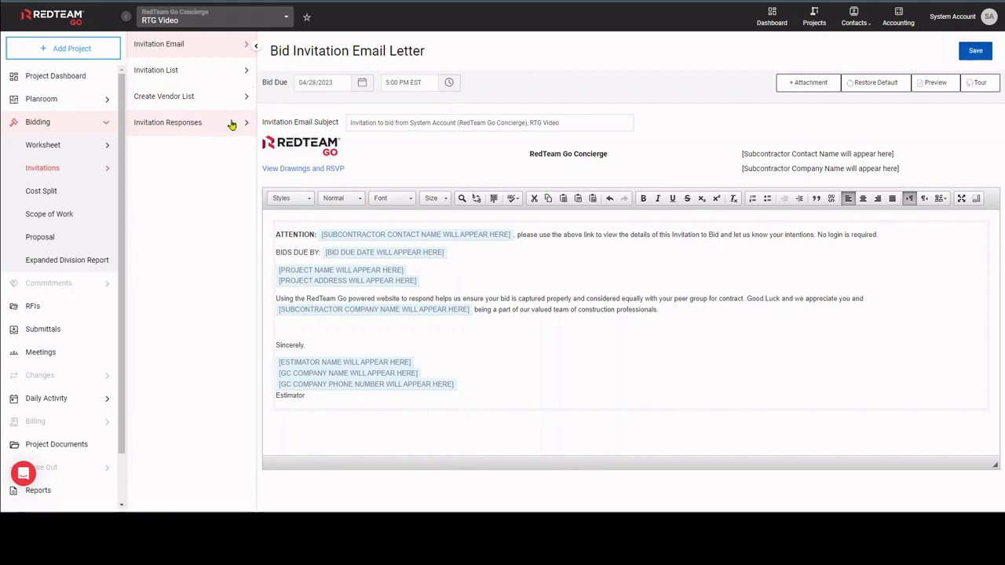
Send the bid invitations to all invitees in the invitation list and dismiss the notice.
click(235, 75)
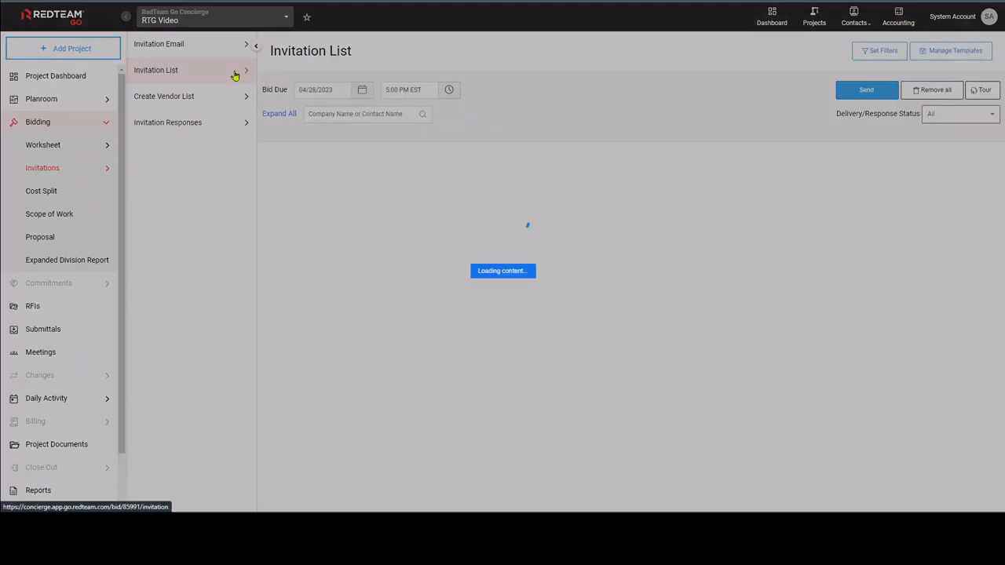
click(864, 93)
click(472, 158)
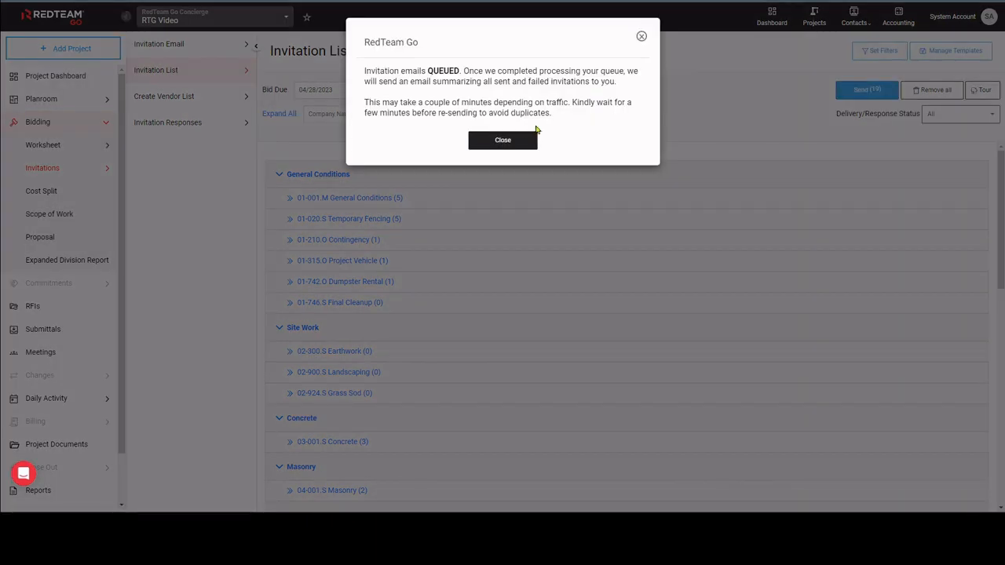
click(519, 141)
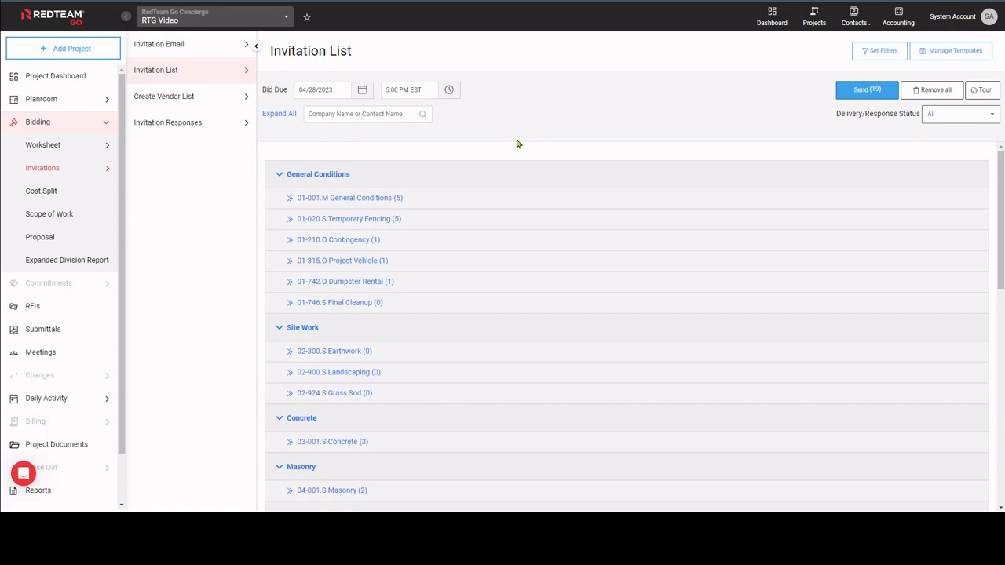
Open the invitation responses and examine the column settings and the filters by response and cost code.
click(200, 126)
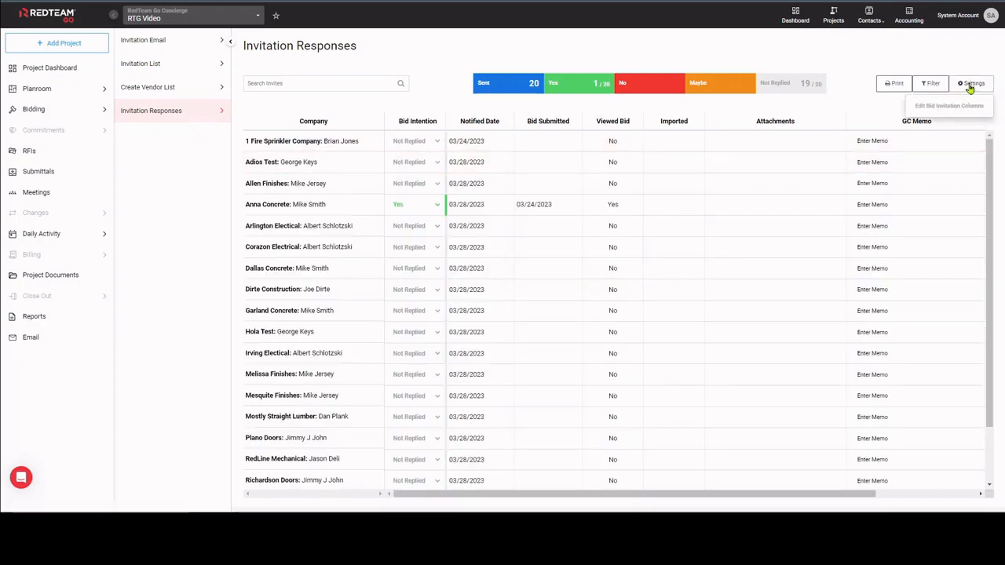
click(950, 105)
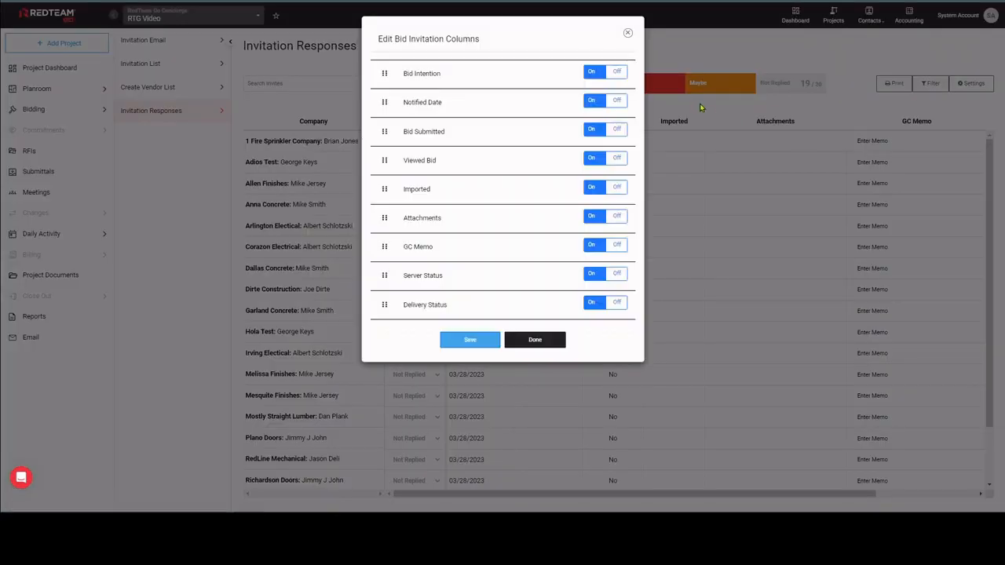
click(867, 76)
click(931, 83)
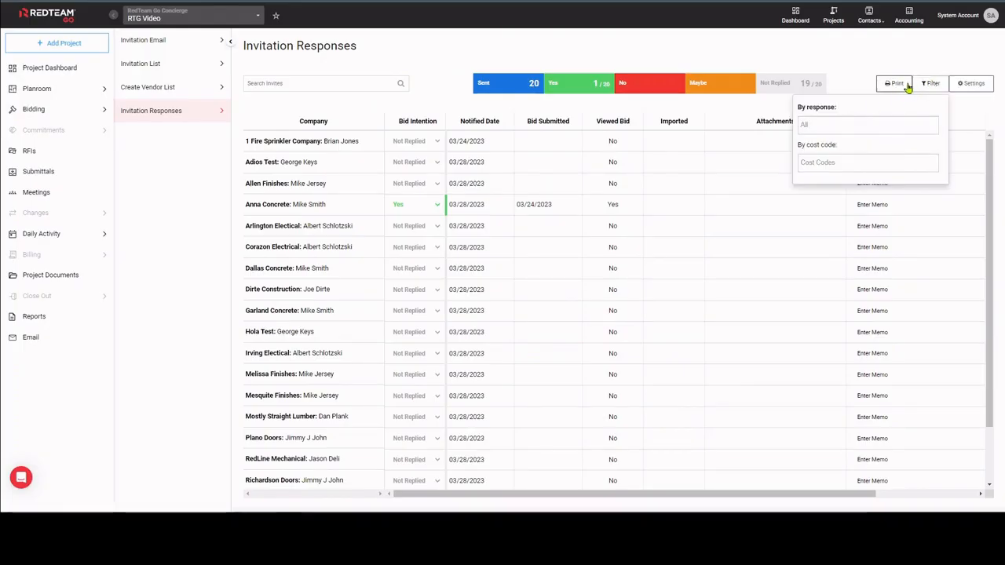
Open the printable Bid Invitation List Detail, filter it to show only those with bid pricing and close the report.
click(894, 83)
click(856, 110)
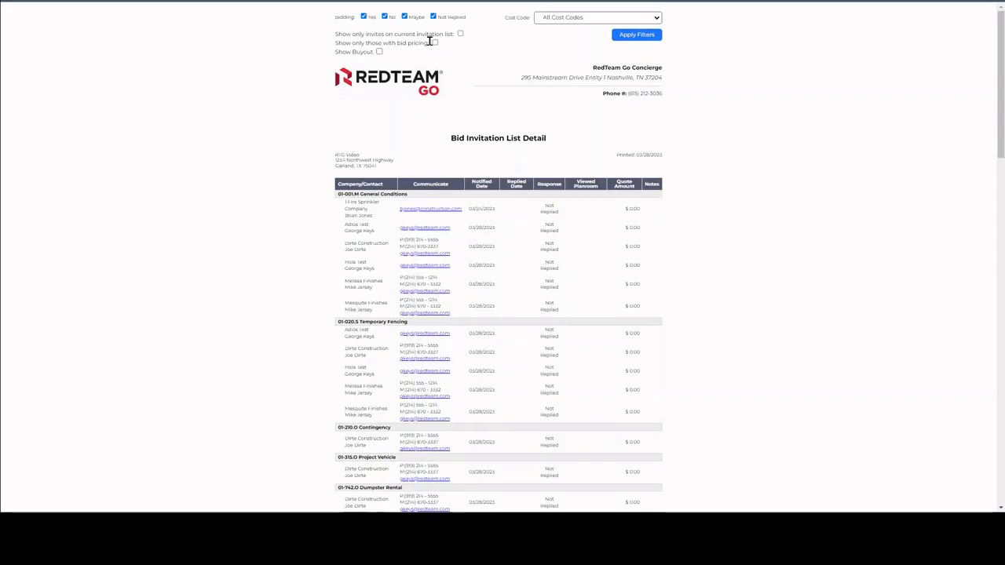
click(435, 43)
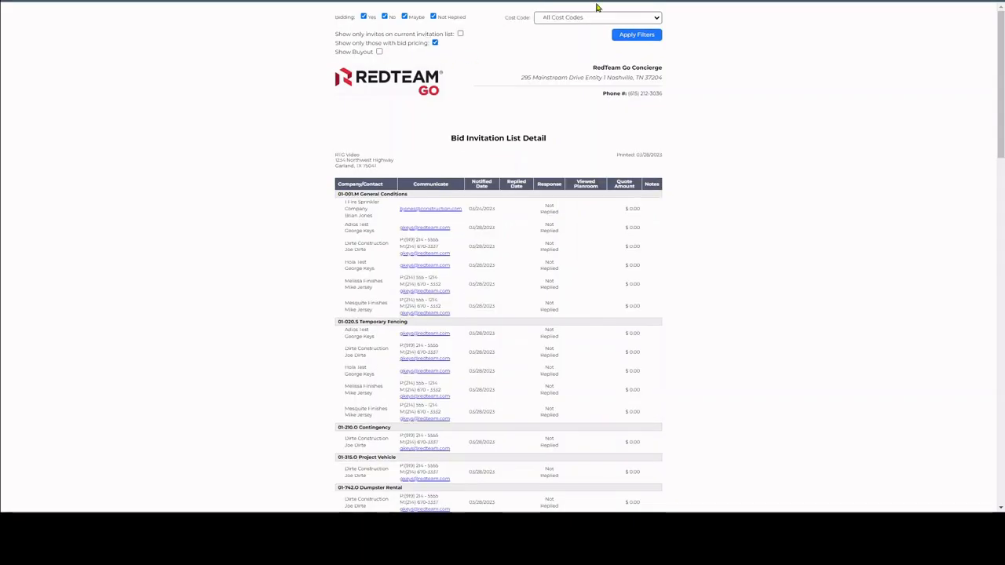
click(636, 36)
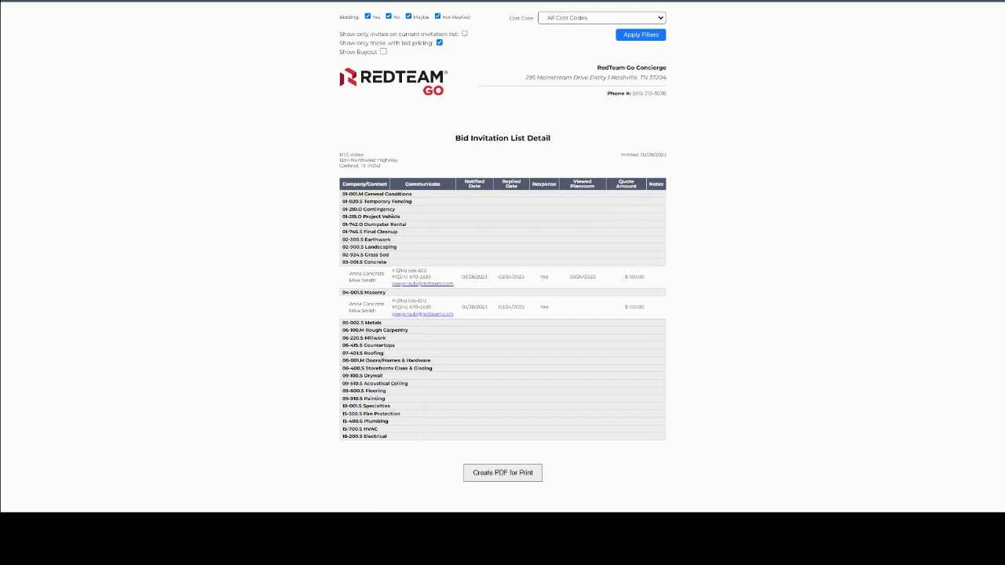
click(618, 1)
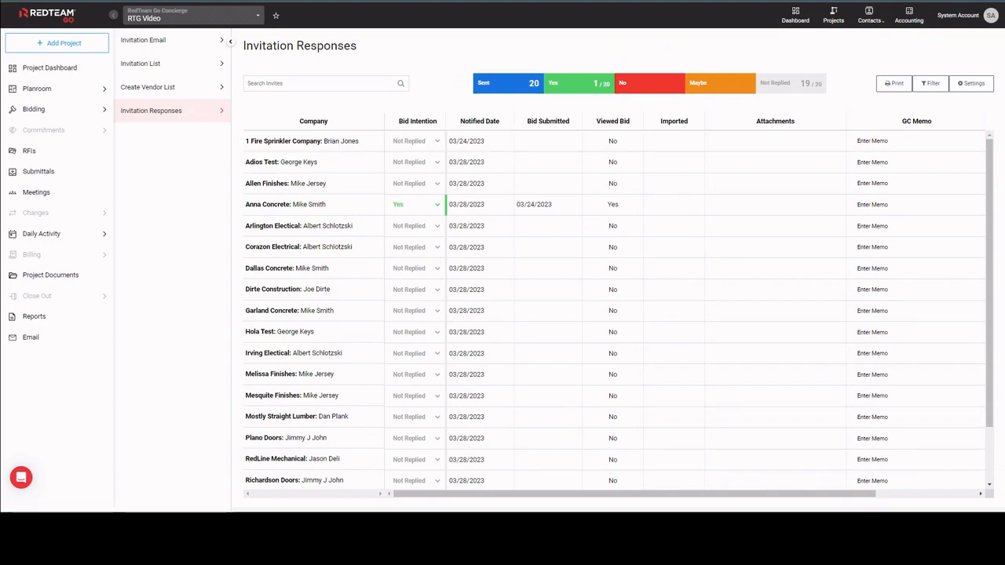
Switch to the invitation email for Dallas Concrete, follow its View Drawings and RSVP link and examine the planroom download options.
key(ctrl+Tab)
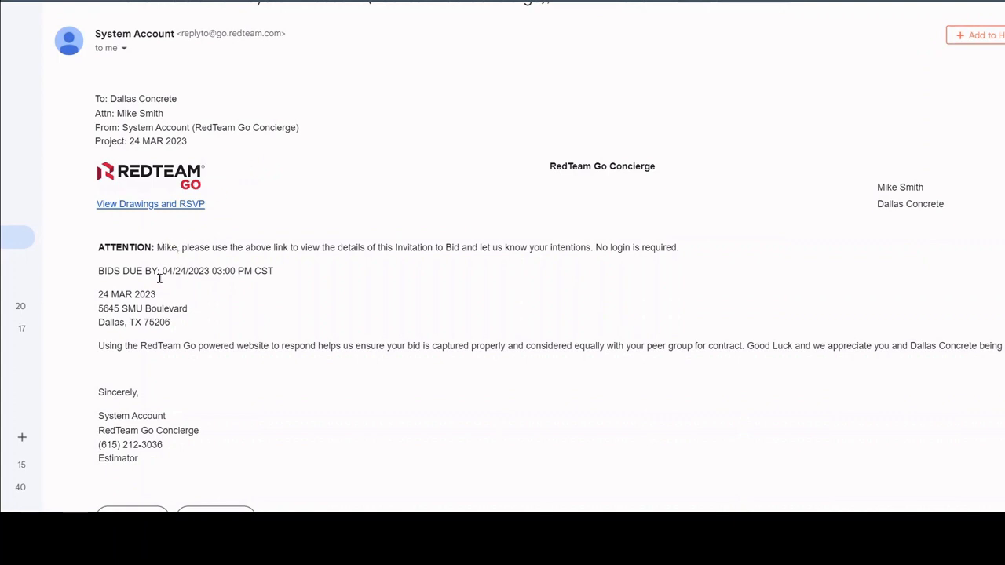
click(180, 205)
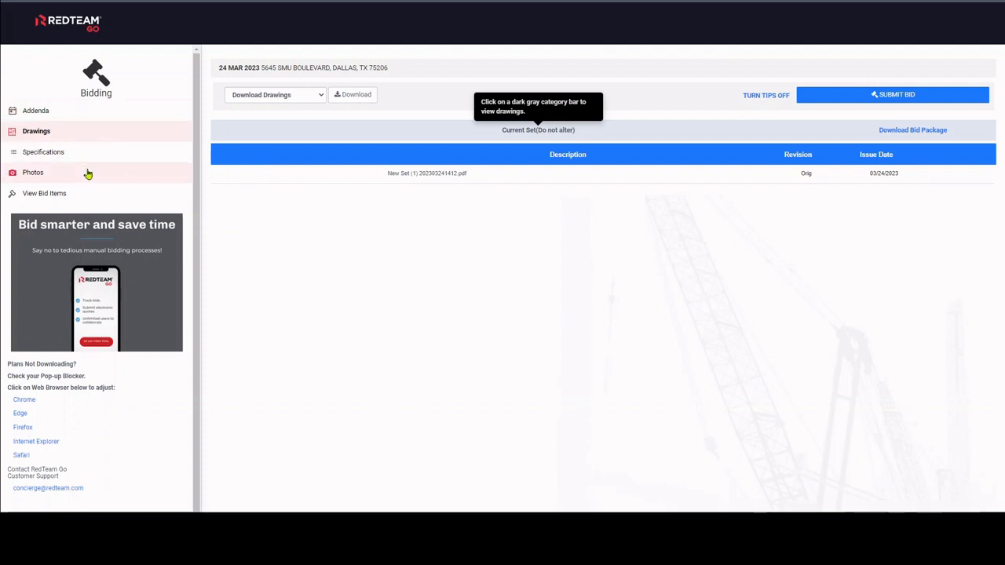
click(297, 95)
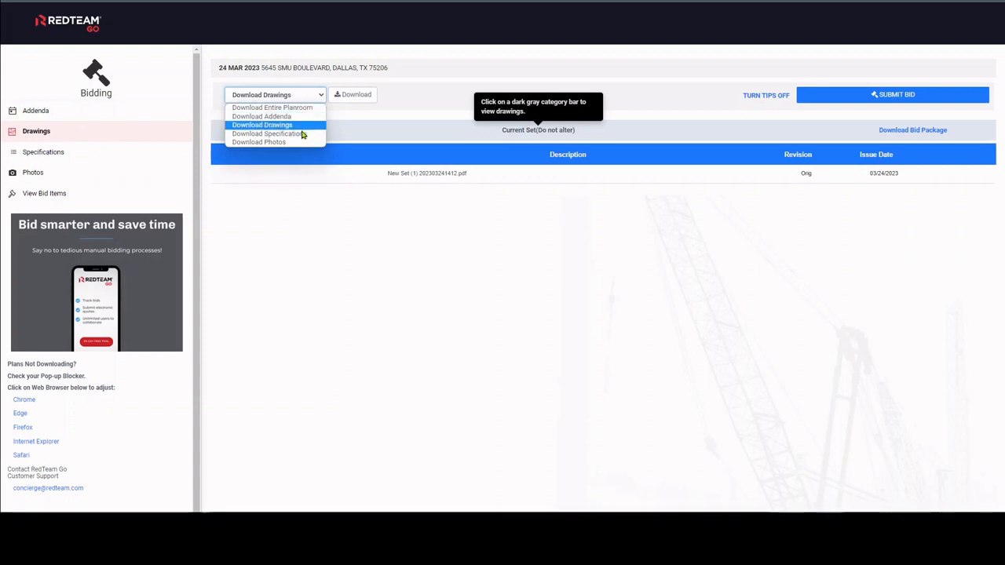
click(370, 174)
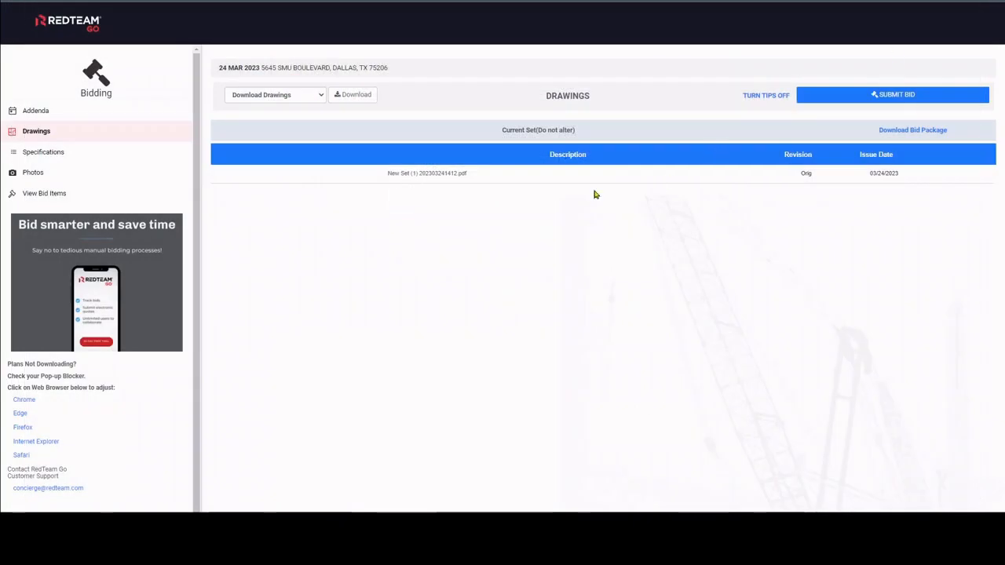
View the bid items, decline overwriting the uploaded bid quote and submit the bid to the GC.
click(86, 194)
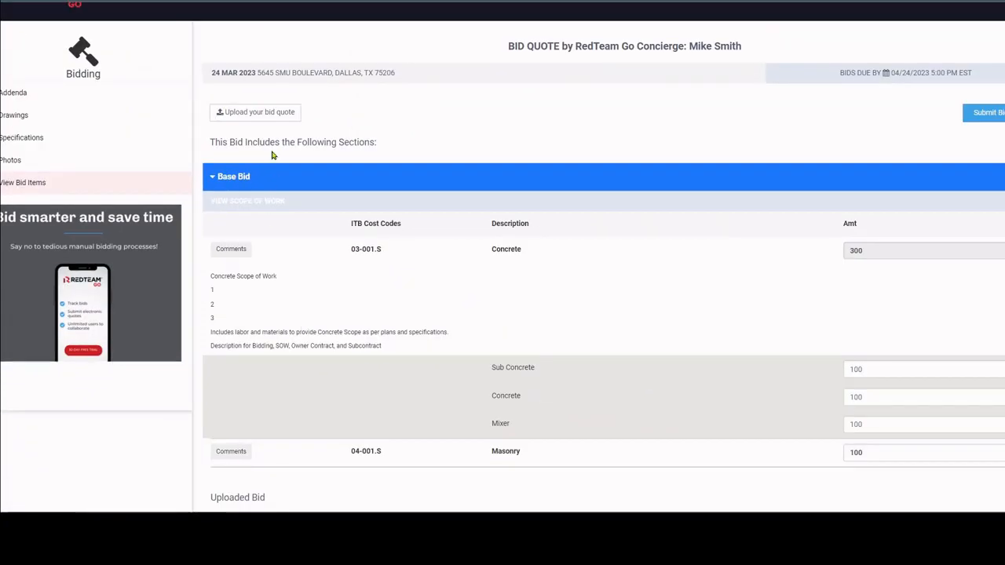
click(273, 113)
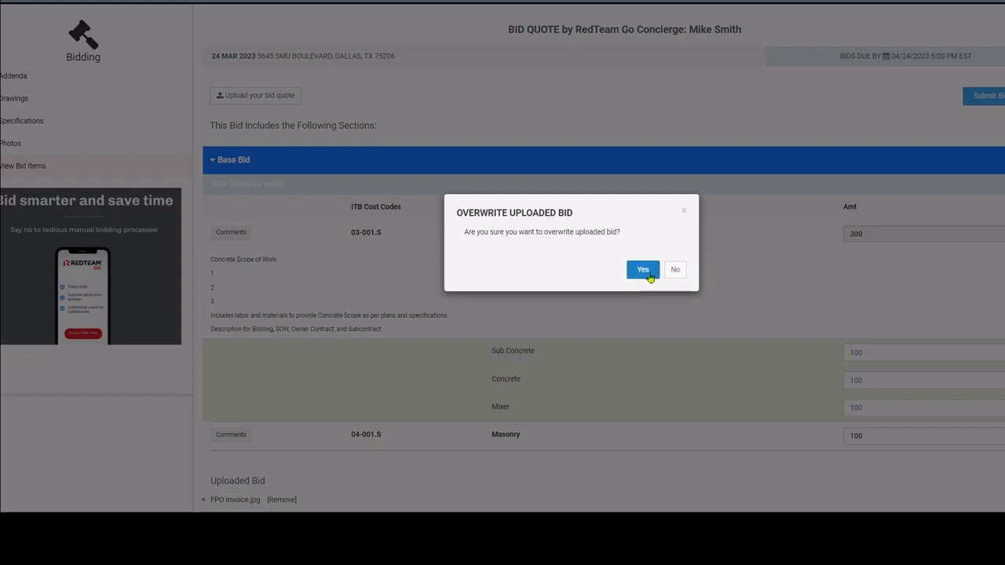
click(677, 269)
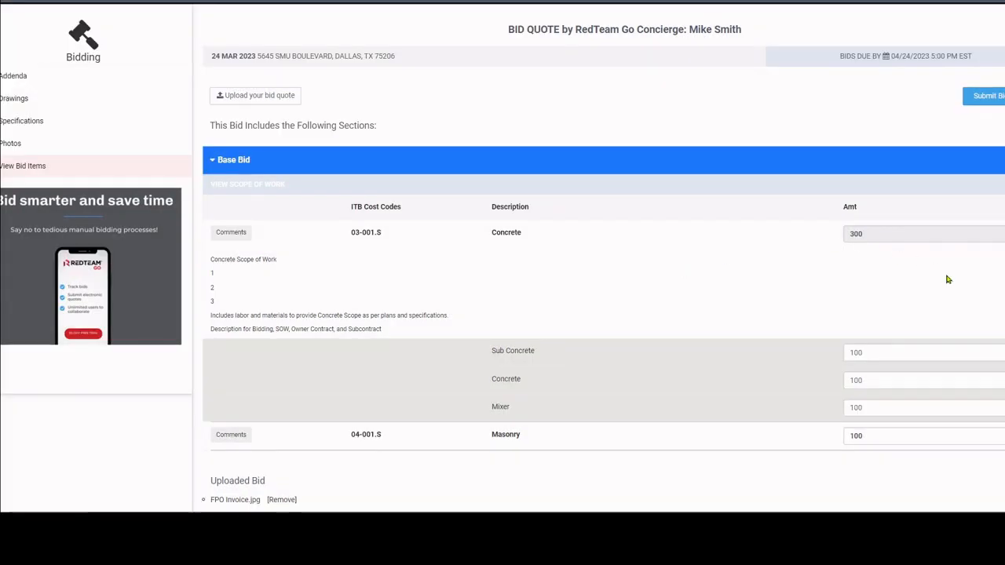
scroll(947, 275, down, 1)
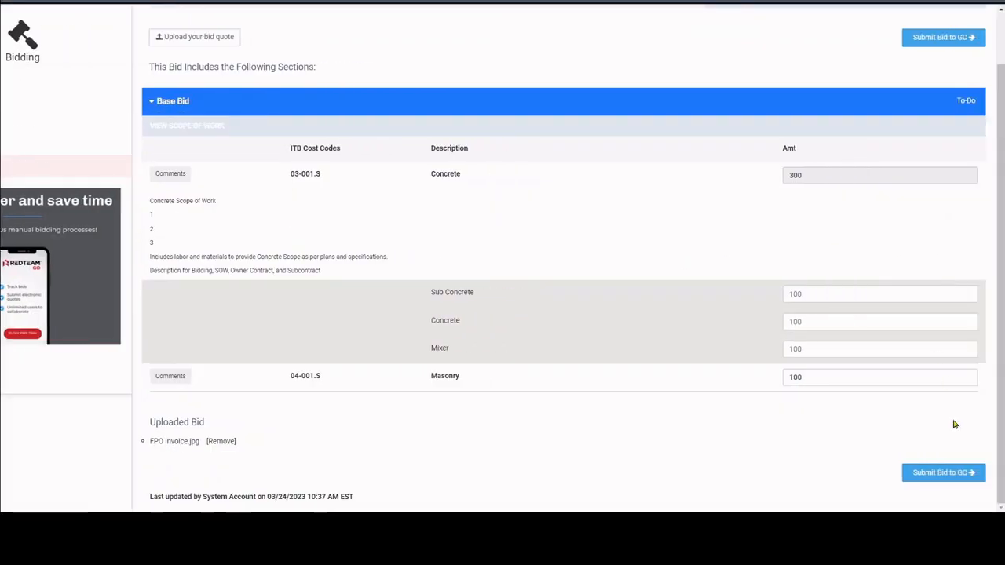
click(956, 470)
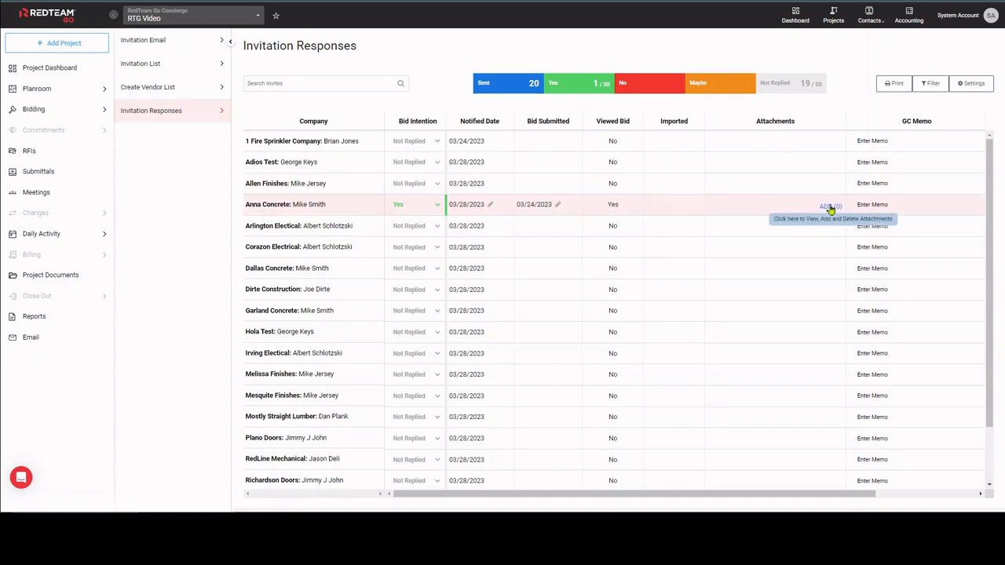
Examine the server and delivery statuses in the invitation responses, view the bid response for 1 Fire Sprinkler Company and close it.
scroll(830, 209, right, 3)
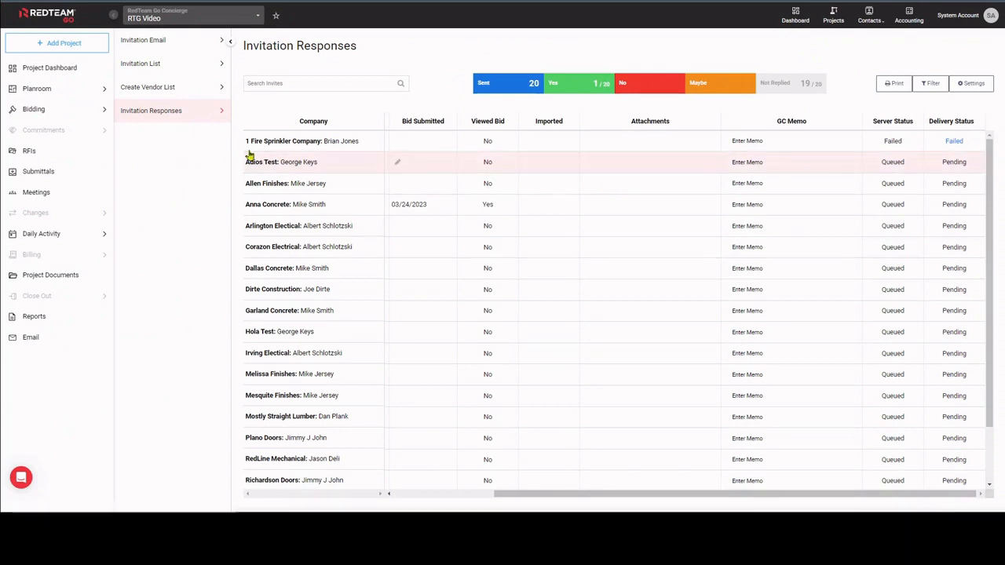
click(277, 144)
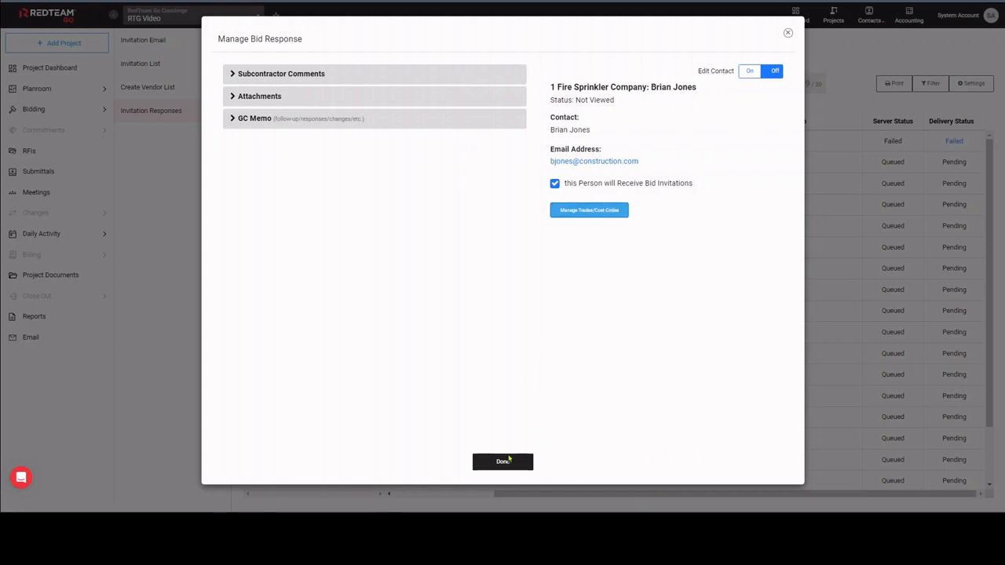
click(502, 462)
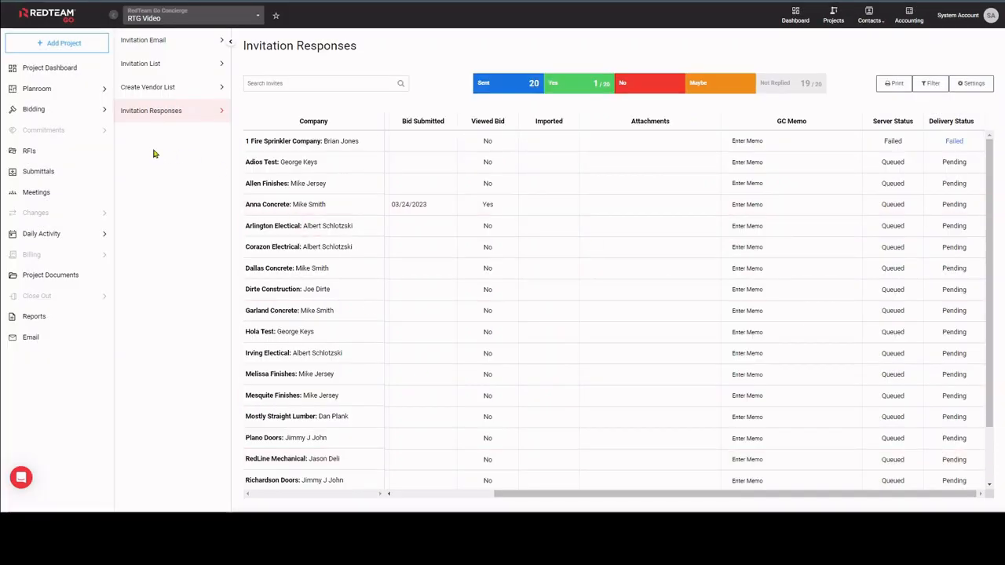
Open the base bid worksheet, select Anna Concrete's net bid for cost code 03-001.S Concrete and close the bid list.
click(81, 111)
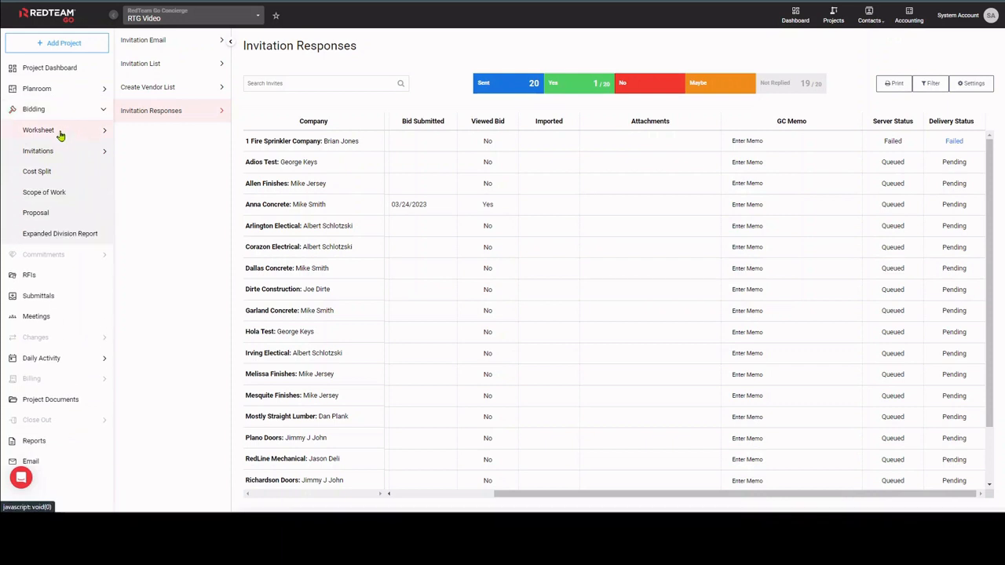
click(61, 132)
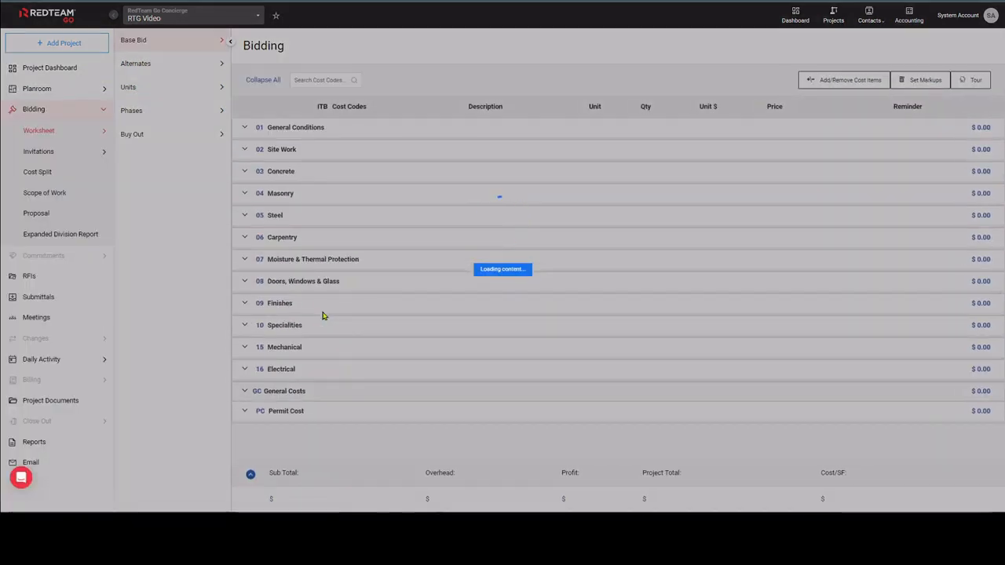
scroll(322, 316, down, 2)
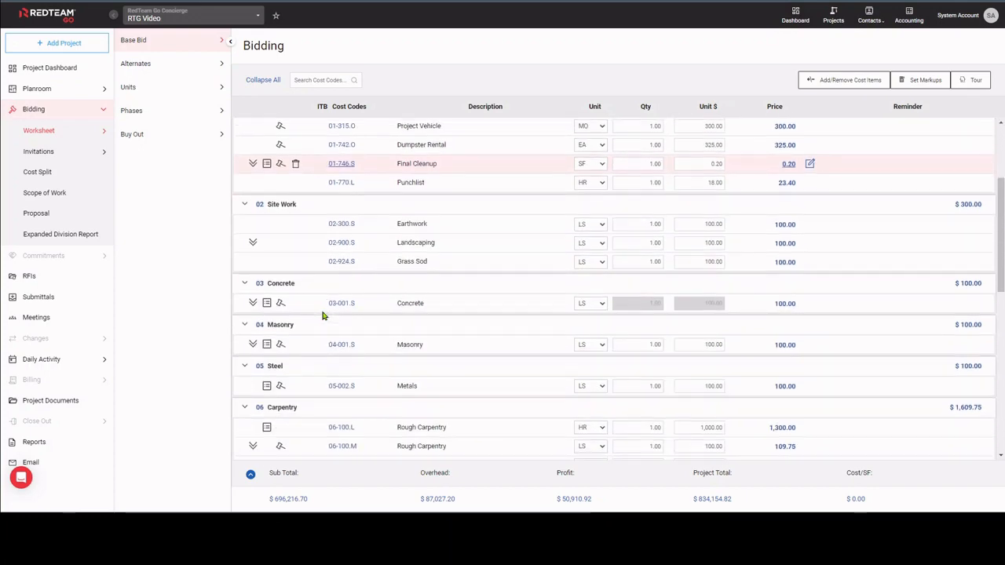
click(281, 303)
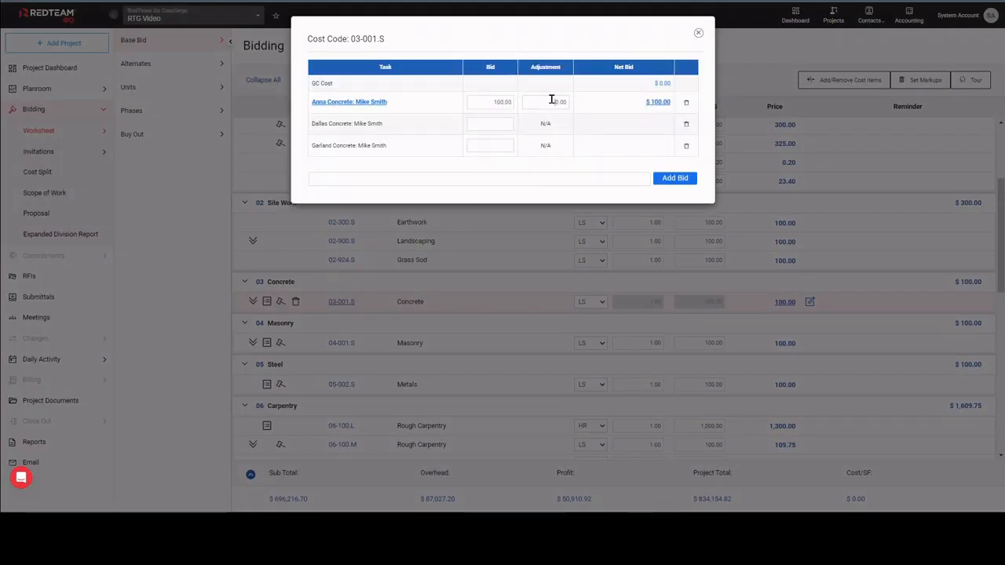
click(559, 102)
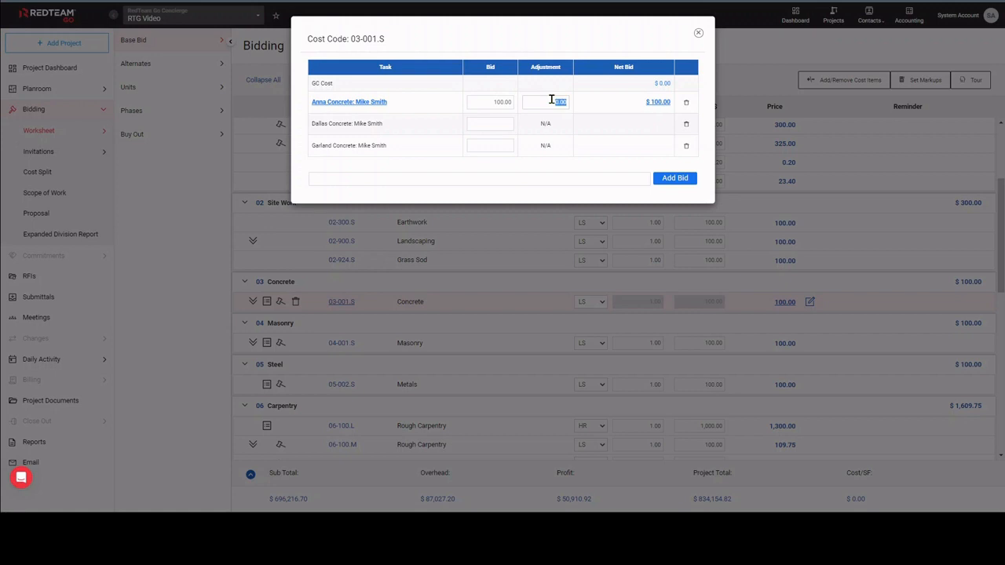
click(658, 103)
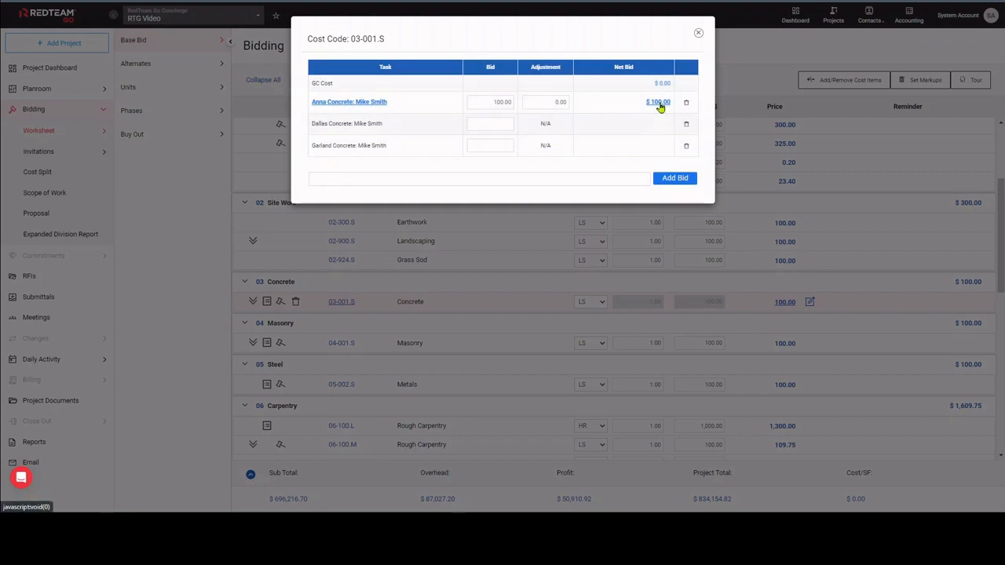
click(699, 36)
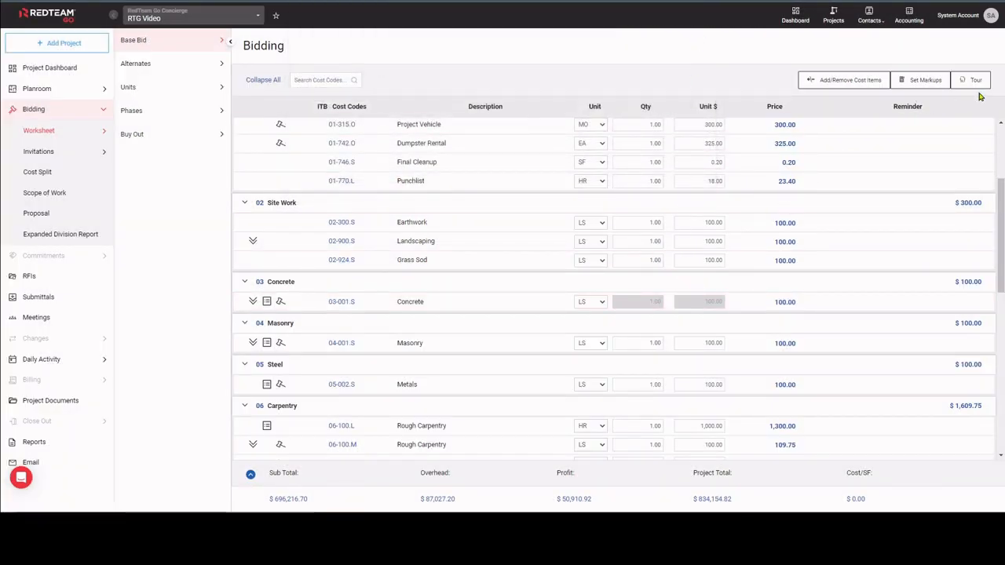
Open the System Account user menu.
scroll(960, 143, up, 3)
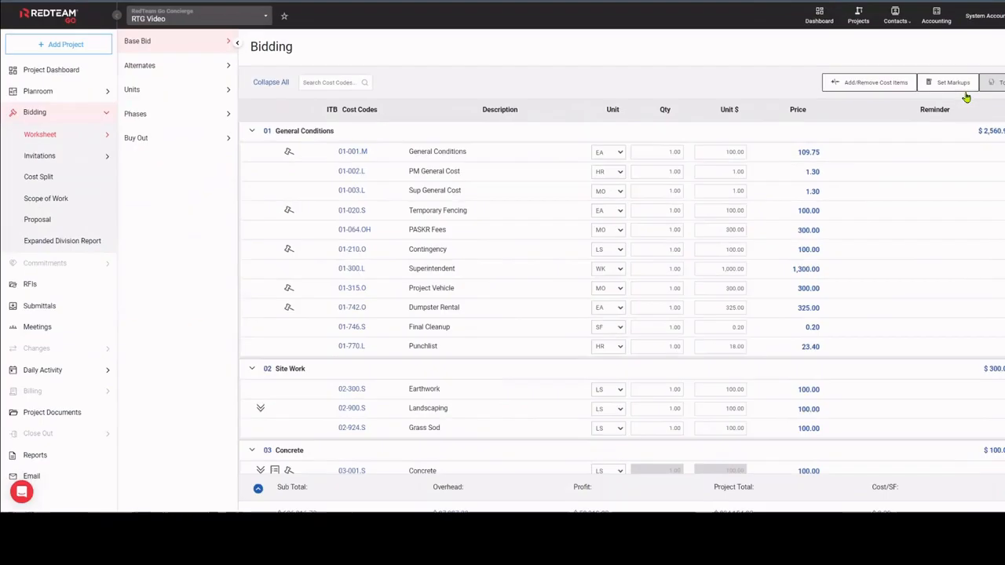
click(991, 16)
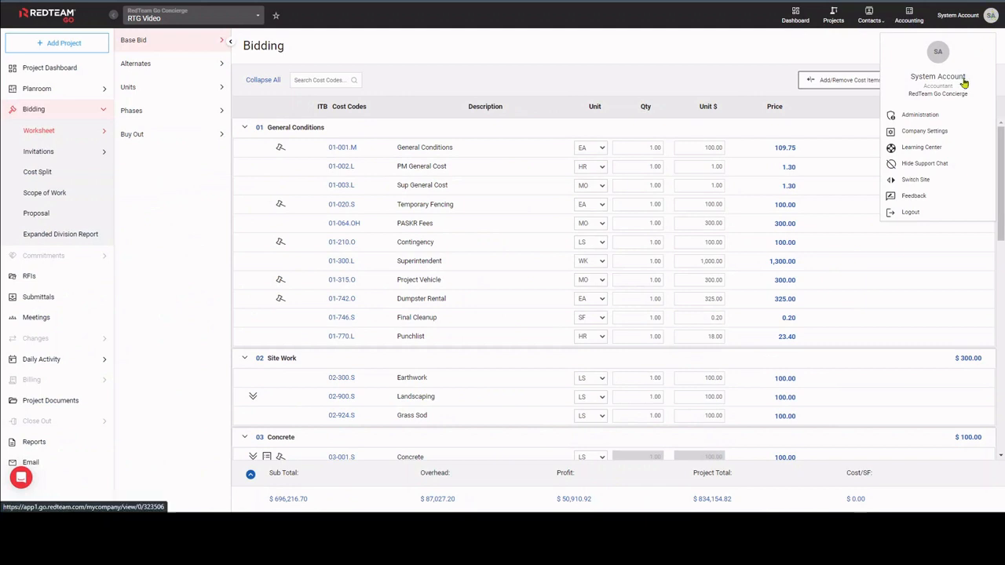